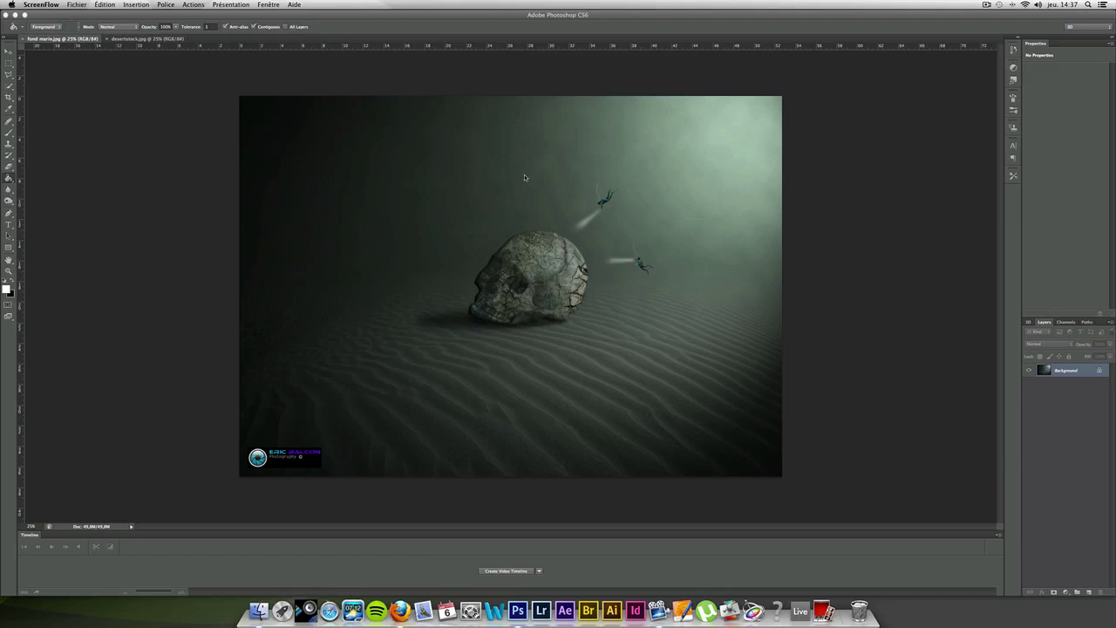
- Bring Photoshop forward and switch to the desertstock.jpg sand-dune document
left_click(148, 44)
left_click(148, 40)
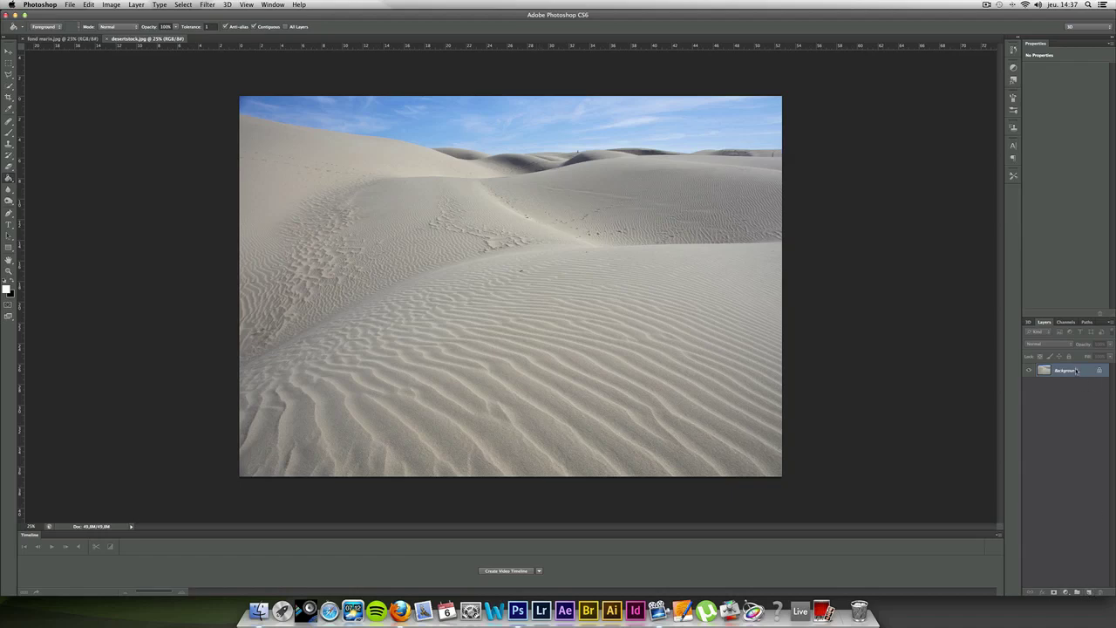
- Duplicate the Background layer and place a new empty Layer 1 between Background copy and Background
right_click(1064, 372)
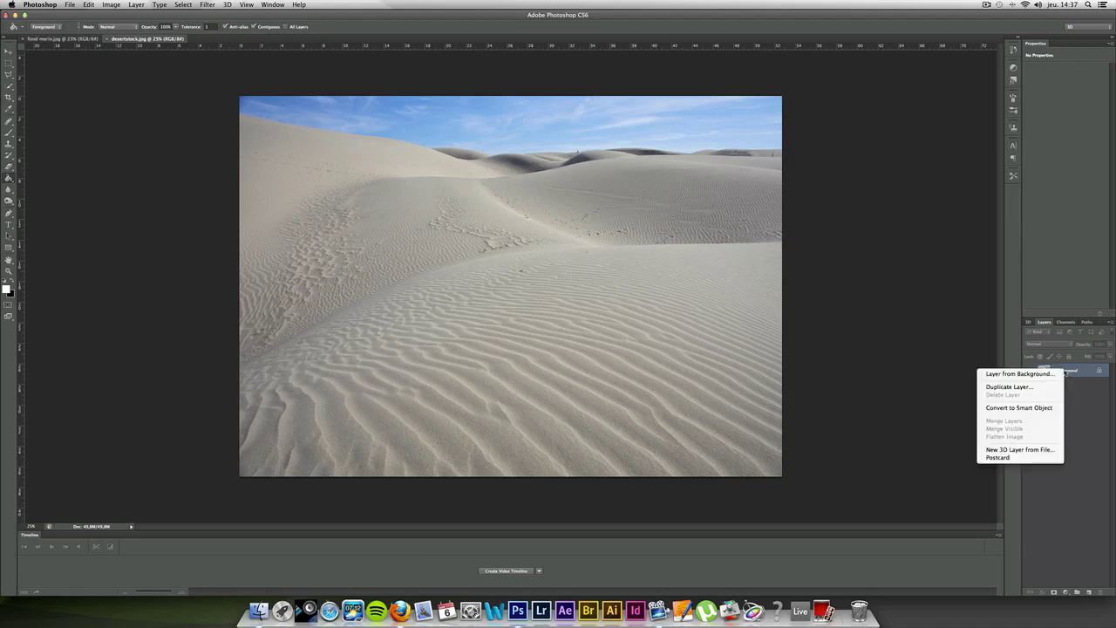
left_click(1025, 387)
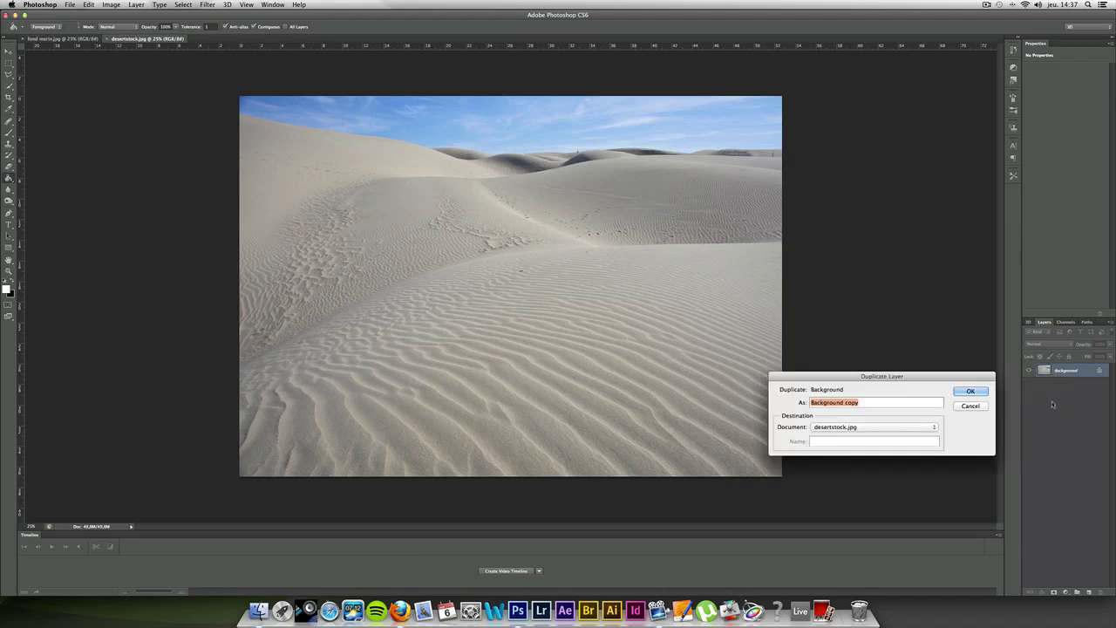
left_click(969, 391)
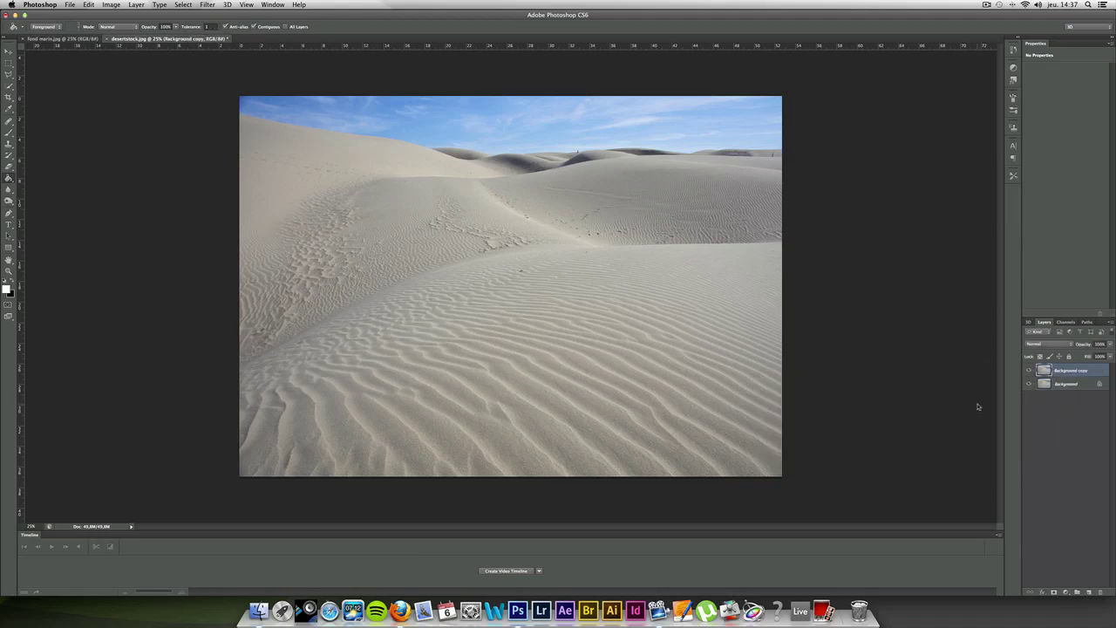
left_click(1089, 593)
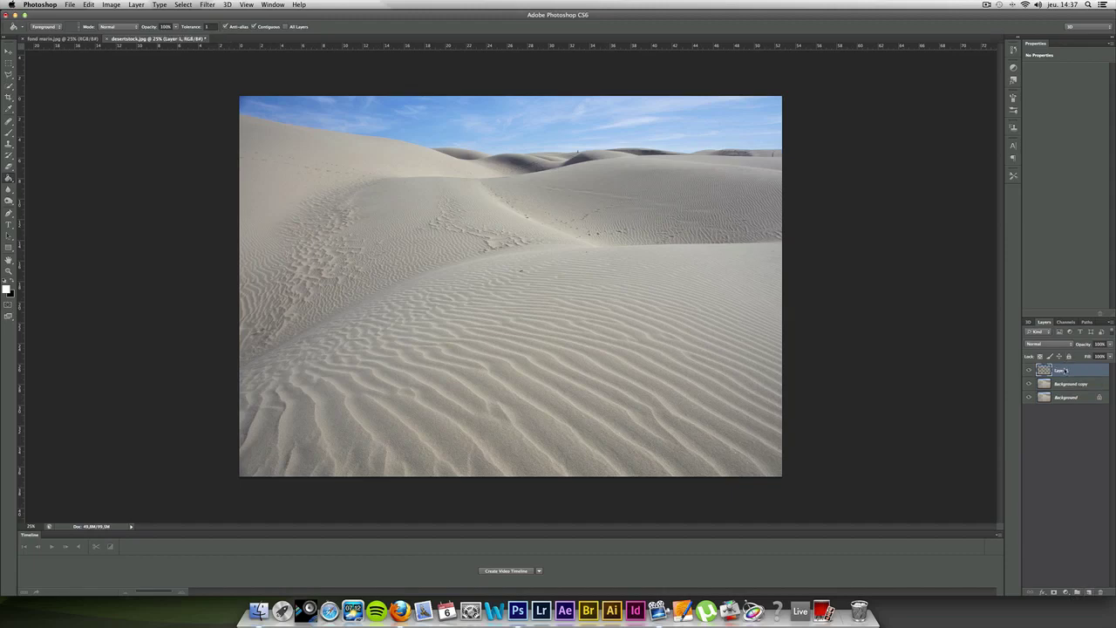
left_click_drag(1064, 371, 1062, 390)
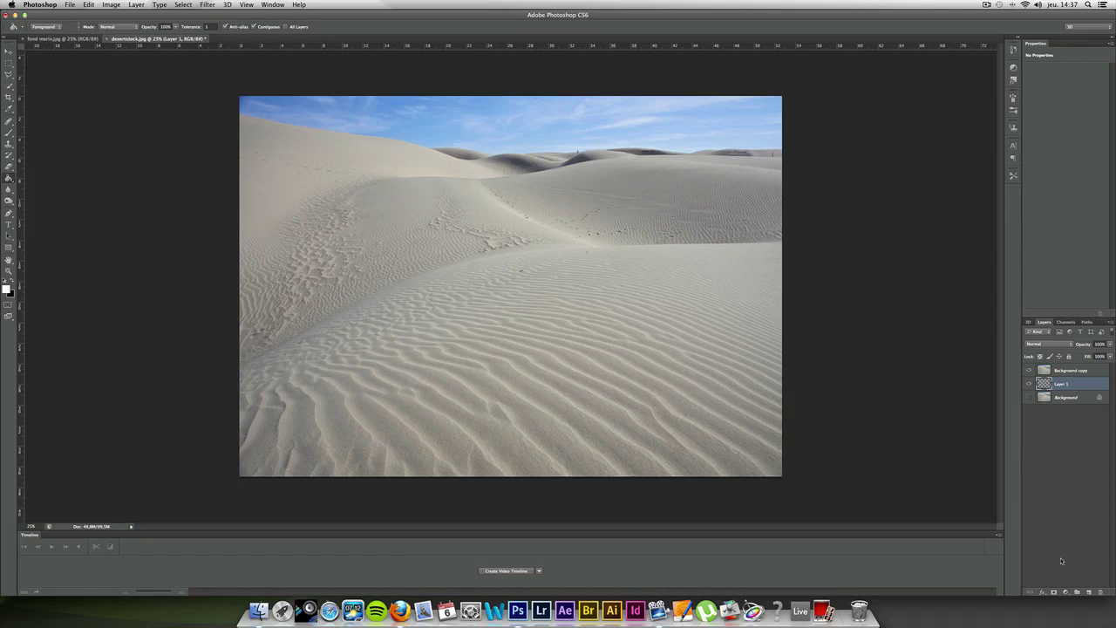
- Add a greyish-green #7d9588 Solid Color fill layer and reselect Background copy
left_click(1065, 592)
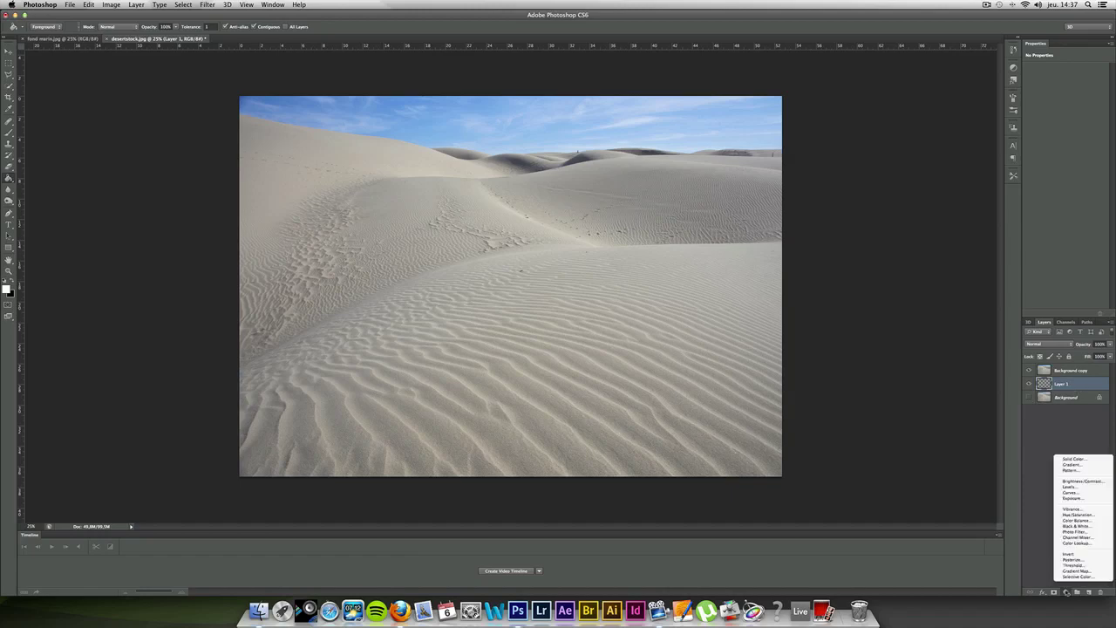
left_click(1076, 459)
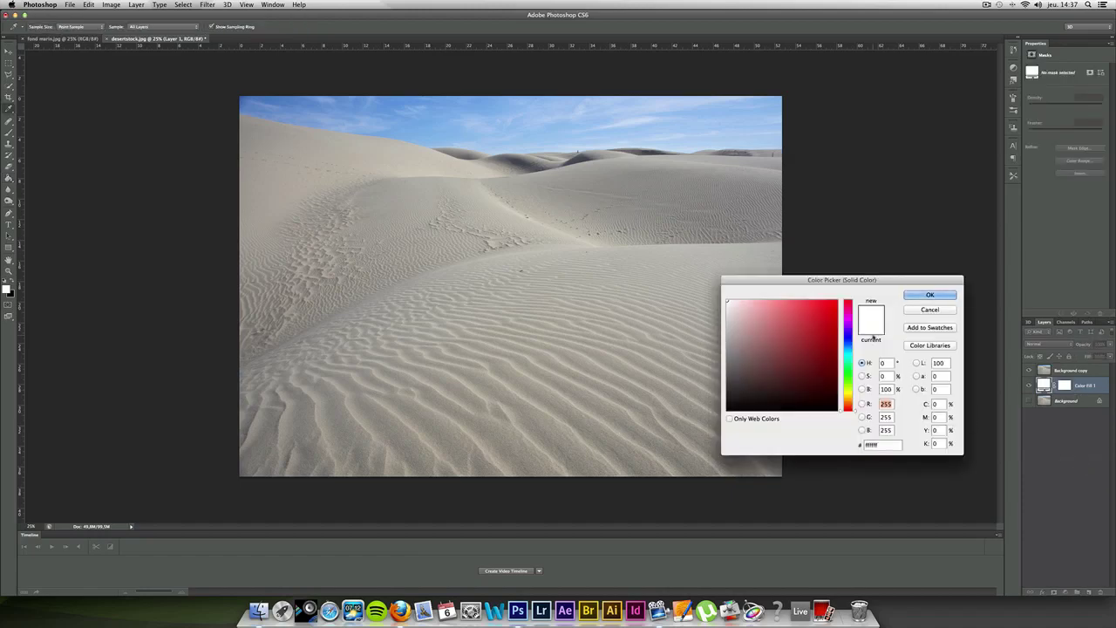
left_click(841, 377)
left_click_drag(740, 363, 743, 346)
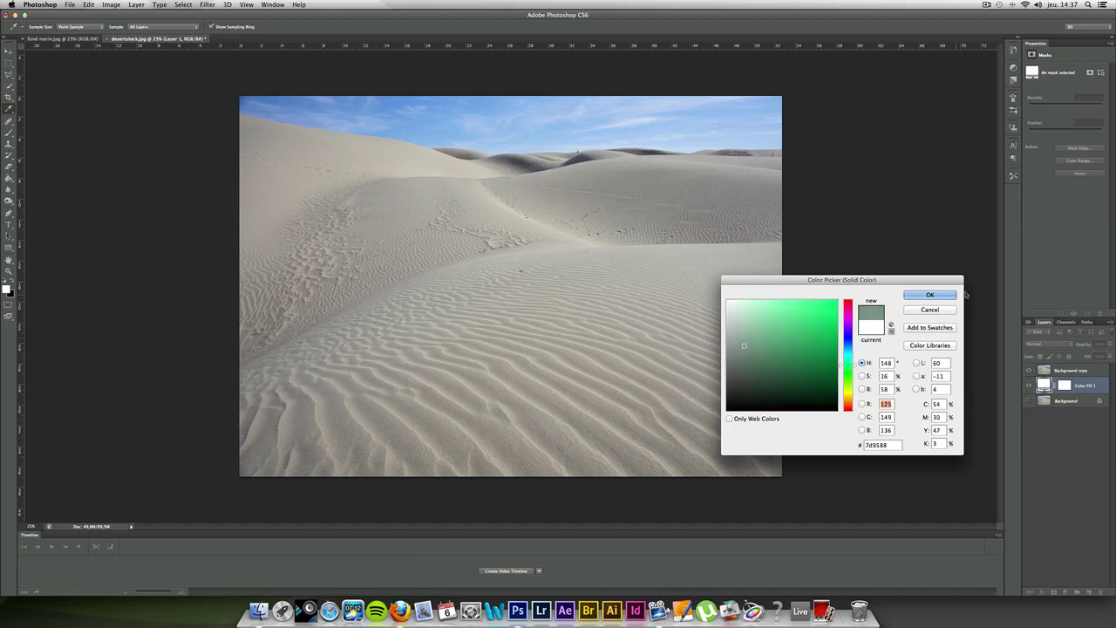
left_click(929, 296)
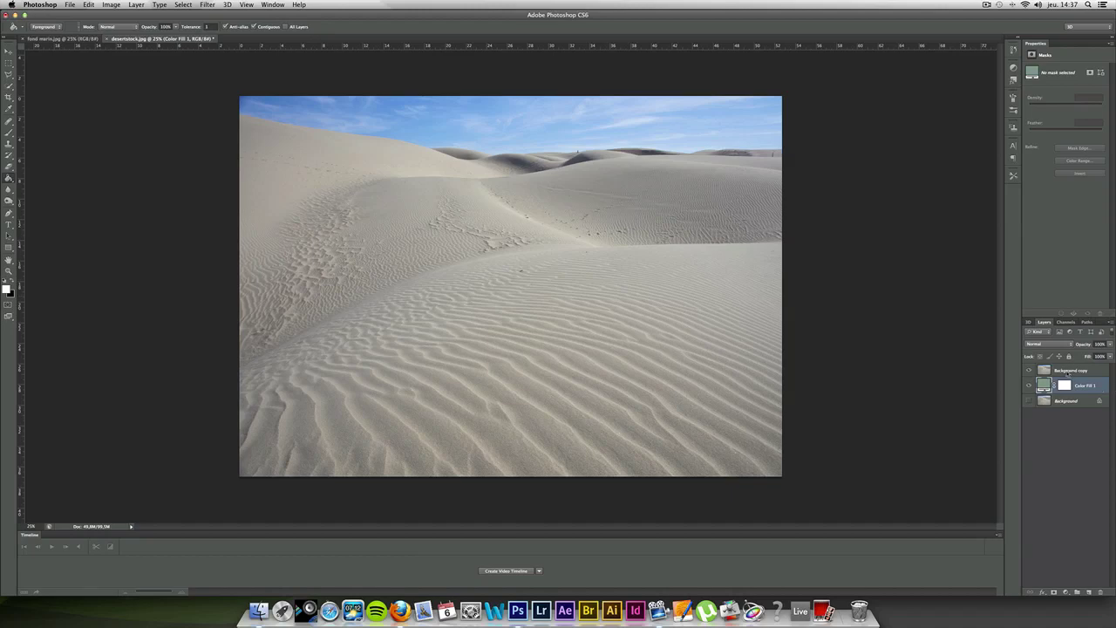
left_click(1069, 372)
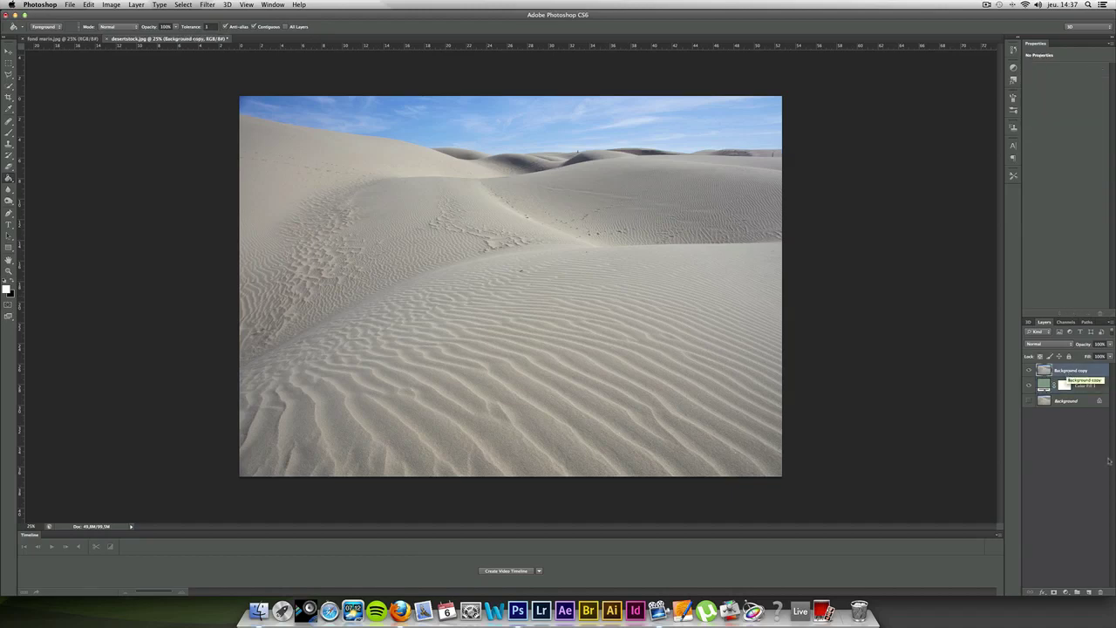
- Mask Background copy with a vertical gradient fading the dunes into green, then add an empty layer
left_click(1053, 592)
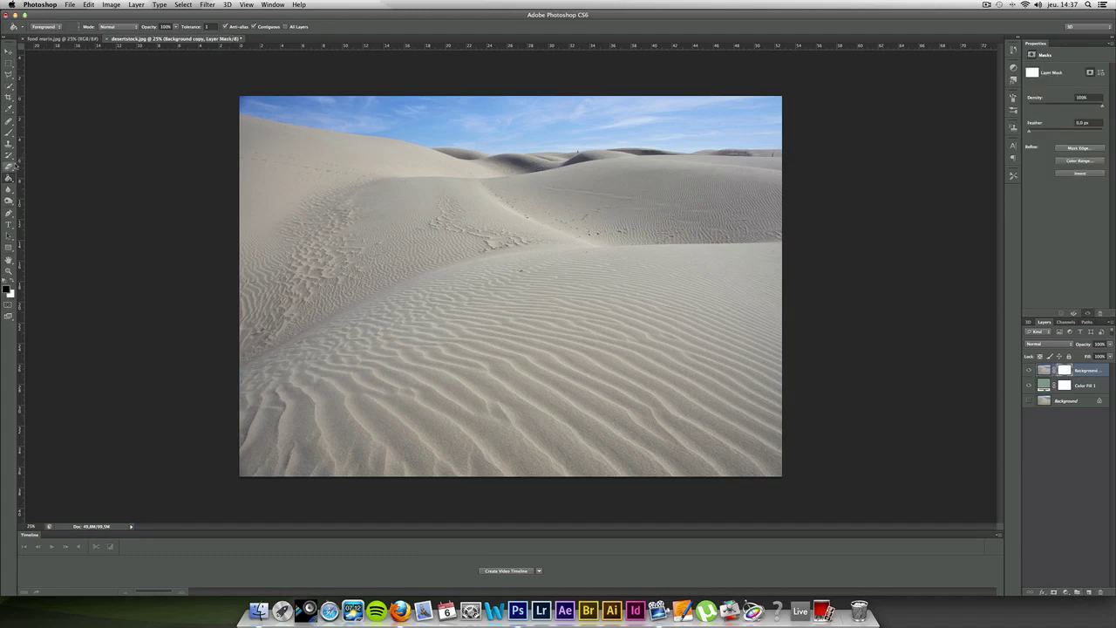
left_click_drag(9, 178, 59, 182)
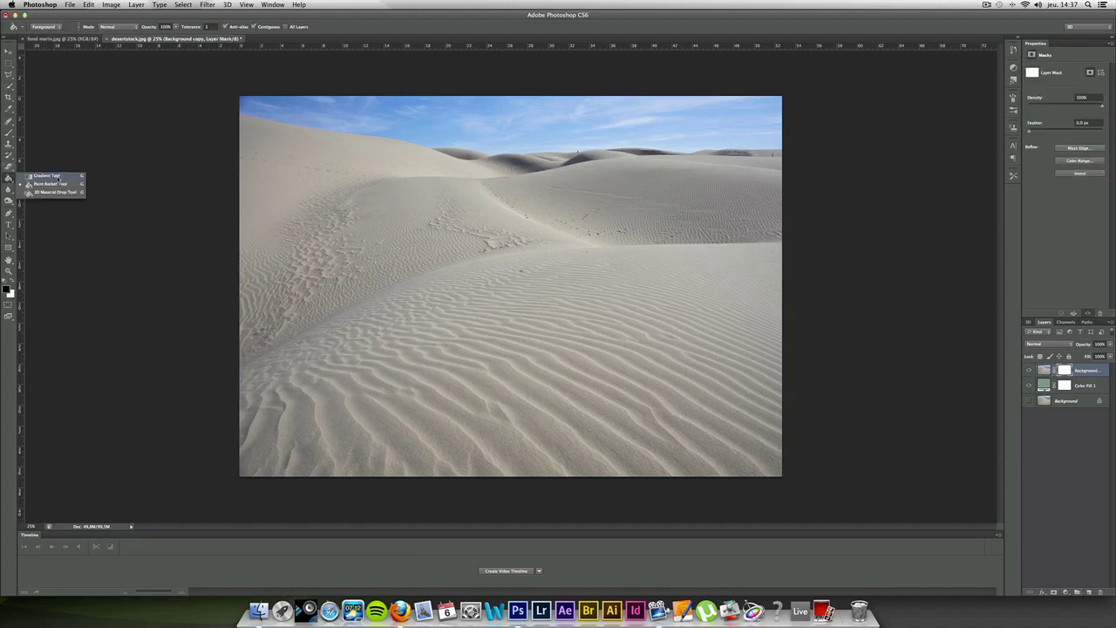
left_click(58, 177)
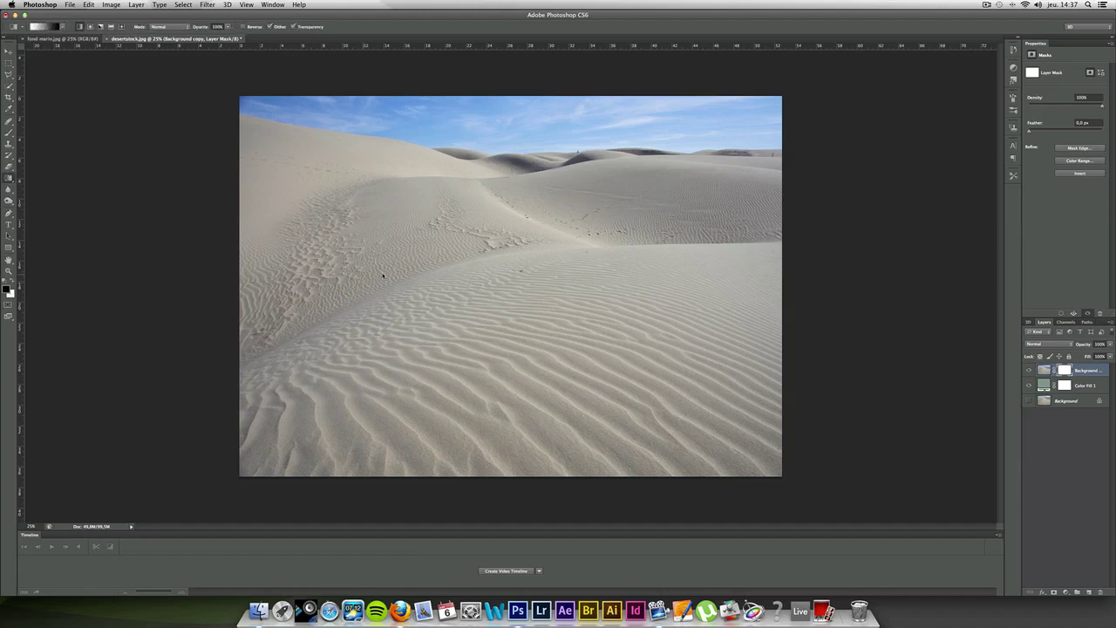
left_click_drag(525, 225, 525, 403)
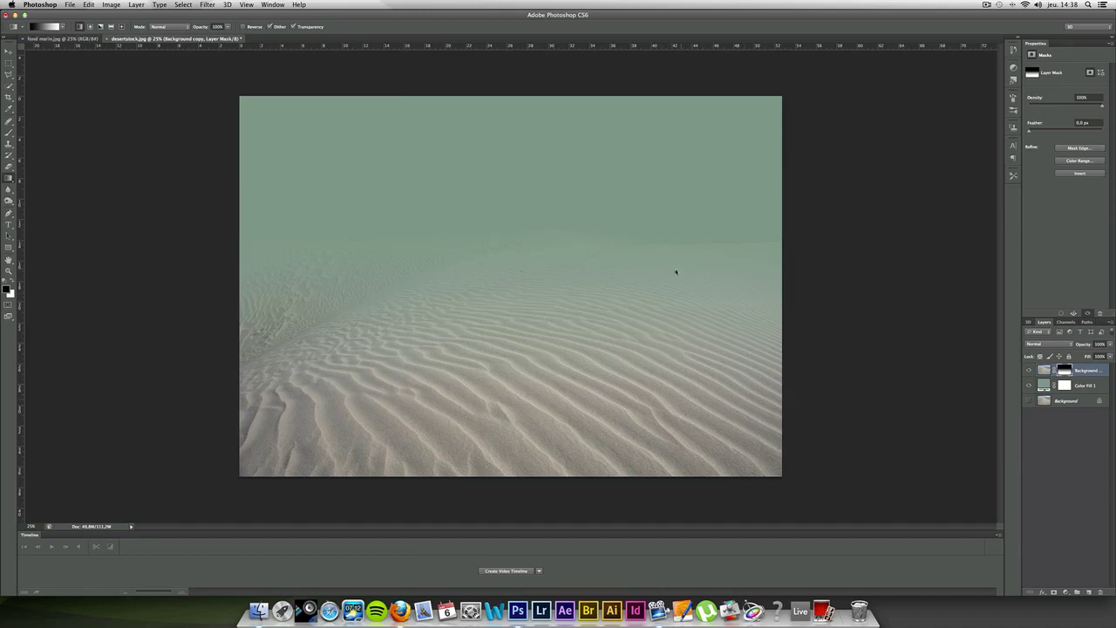
left_click_drag(513, 250, 516, 373)
left_click(1089, 592)
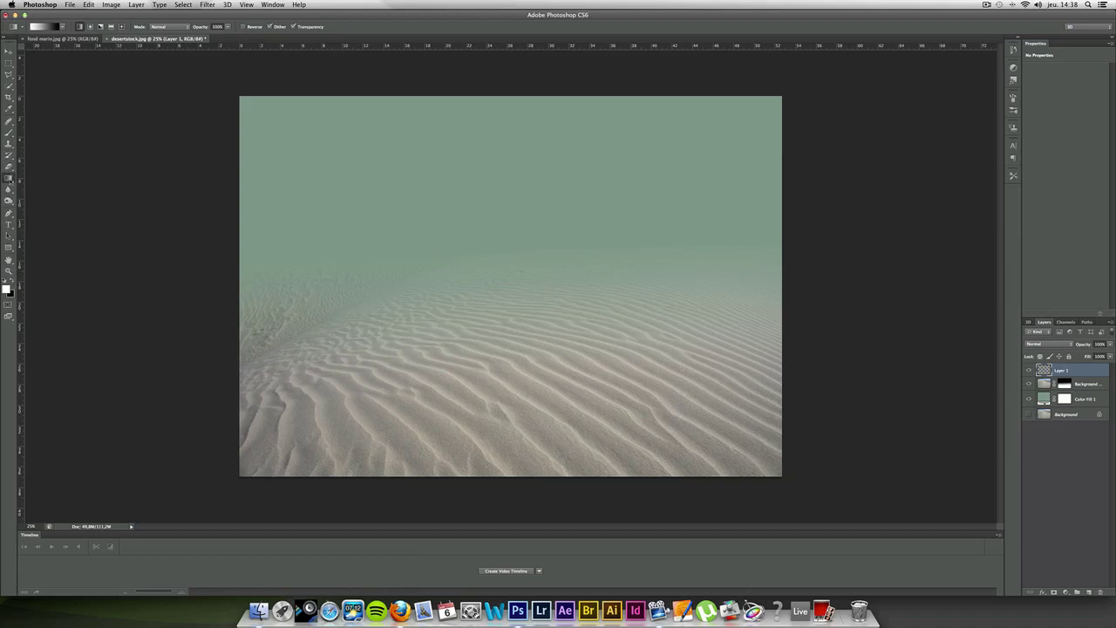
- Fill Layer 1 with white and render Clouds onto it
right_click(11, 177)
left_click(45, 187)
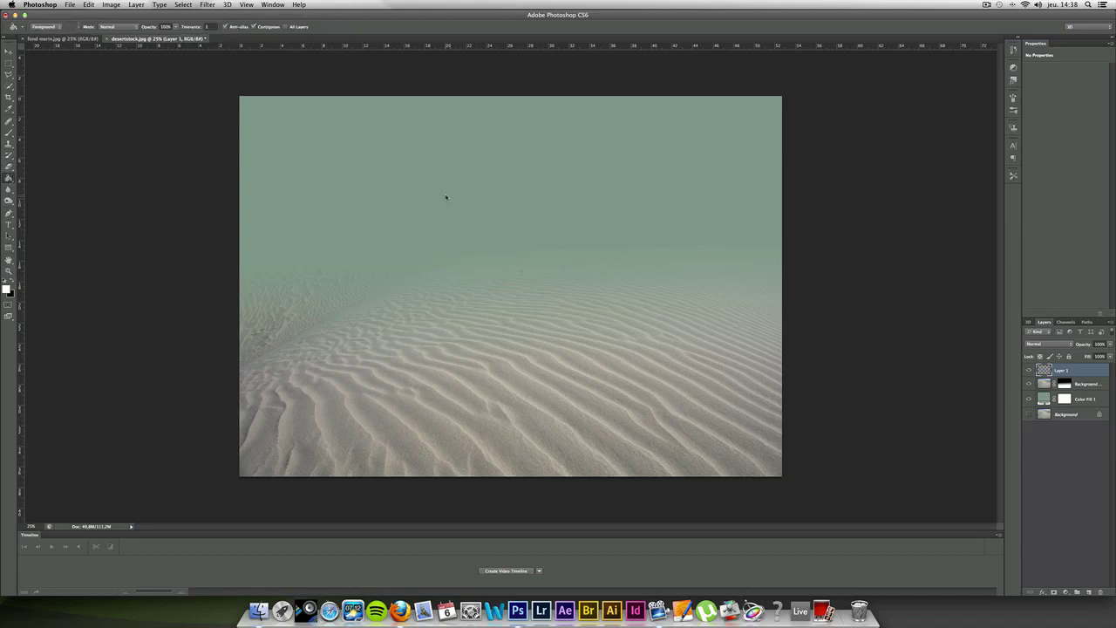
left_click(446, 197)
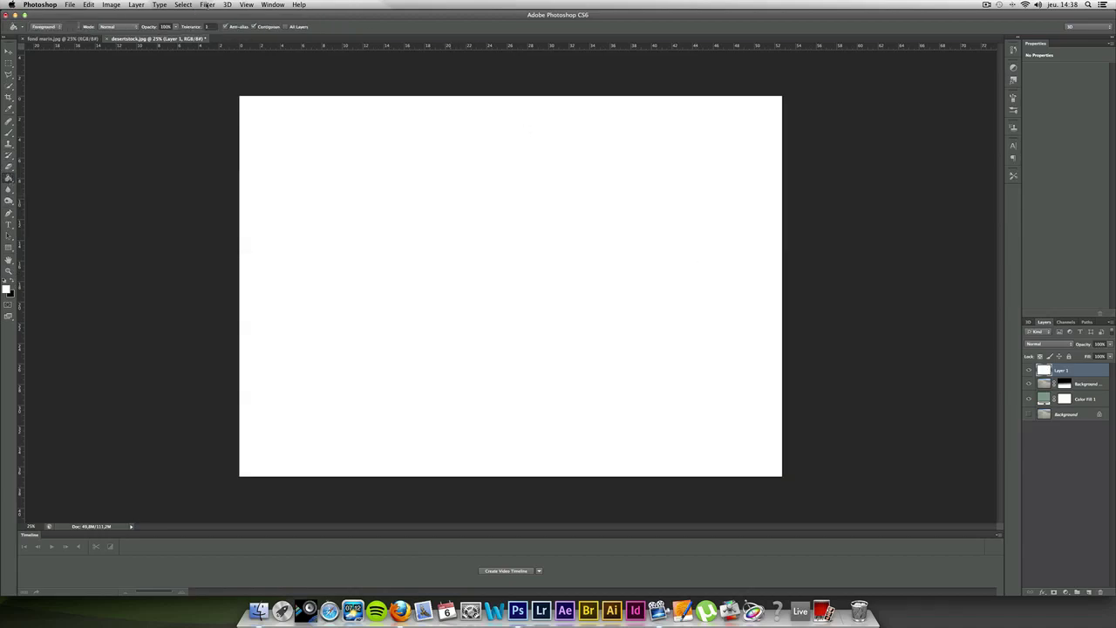
left_click(207, 5)
mouse_move(217, 139)
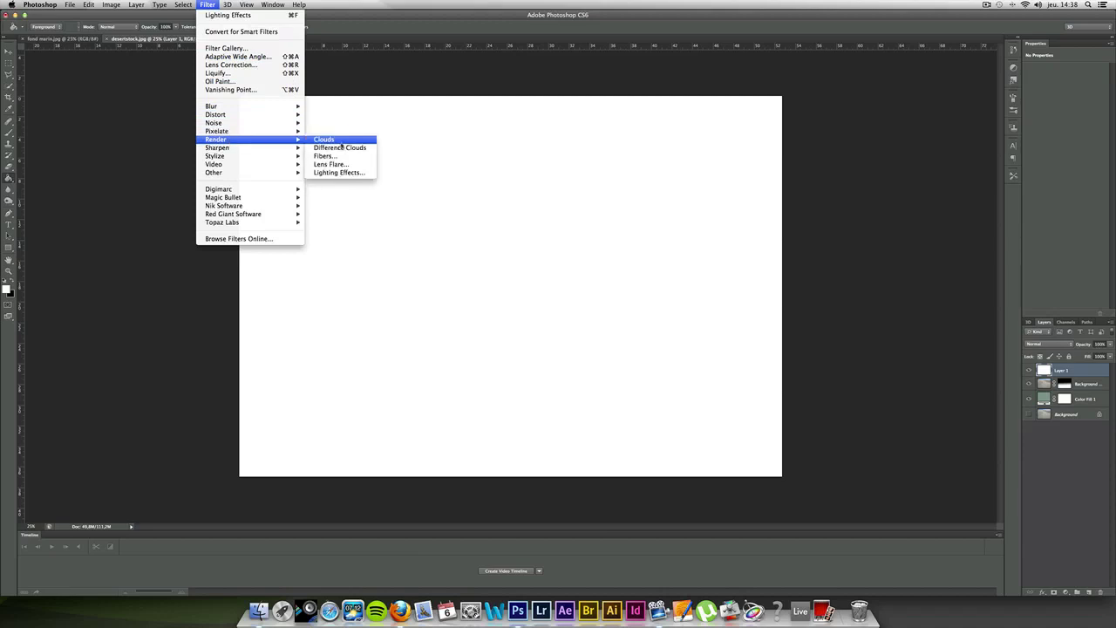
left_click(340, 142)
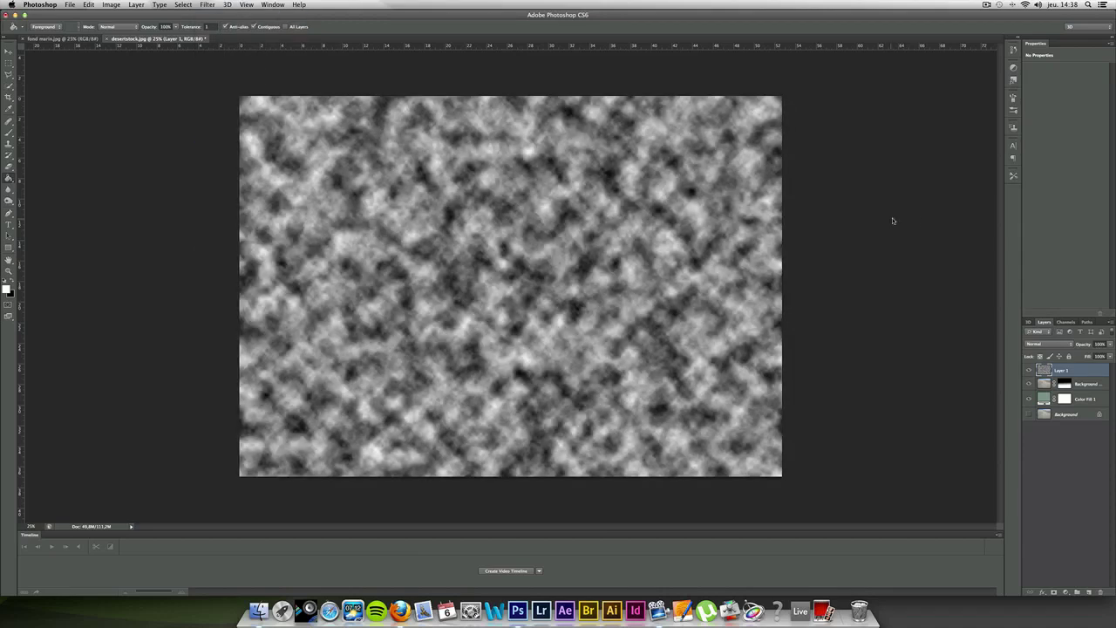
- Set the clouds layer to Soft Light at 31% opacity and add a new empty layer
left_click(1064, 345)
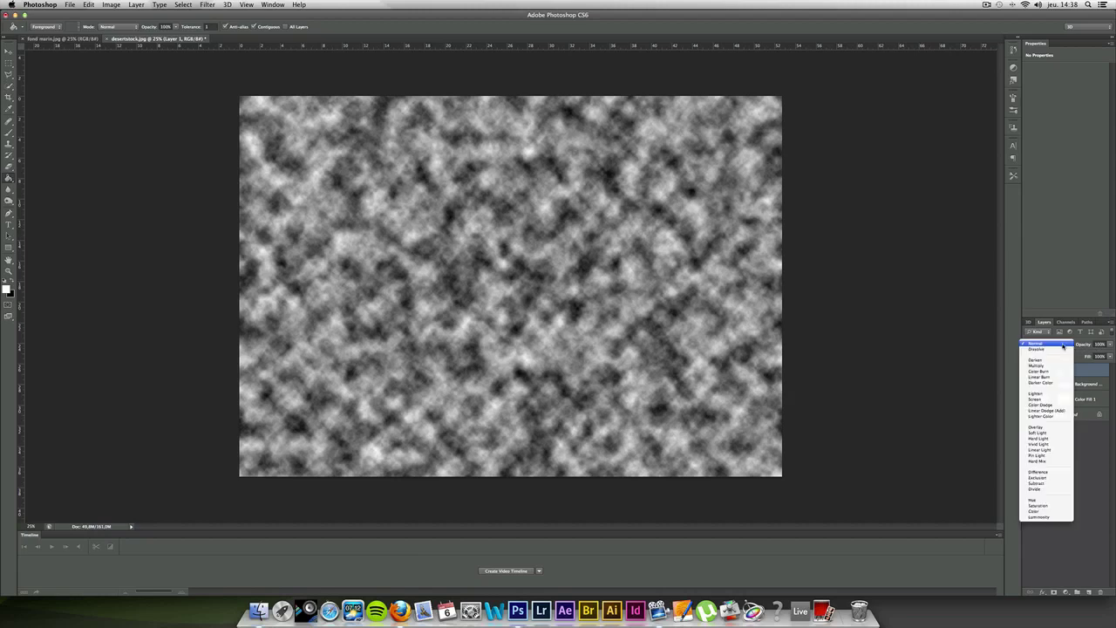
left_click(1047, 434)
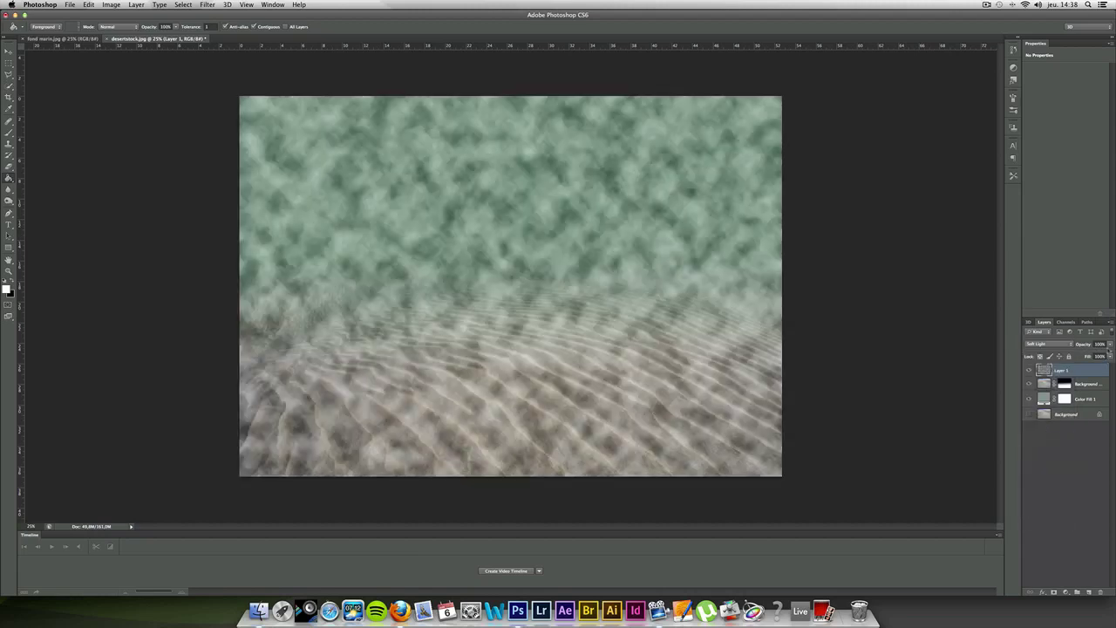
left_click(1111, 345)
left_click_drag(1108, 355, 1071, 357)
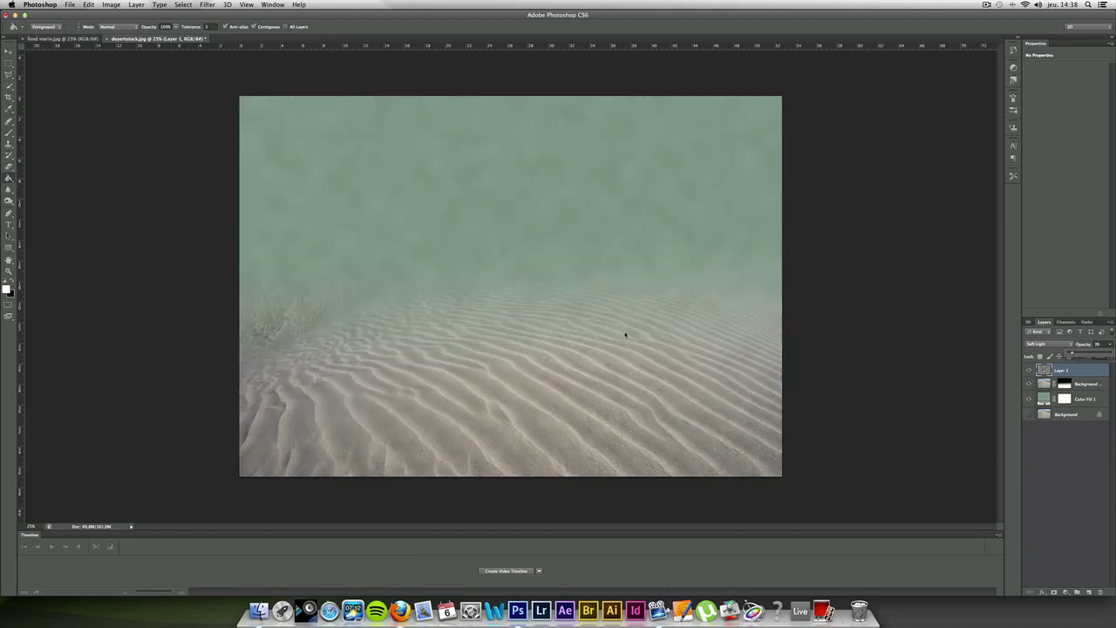
left_click(1088, 592)
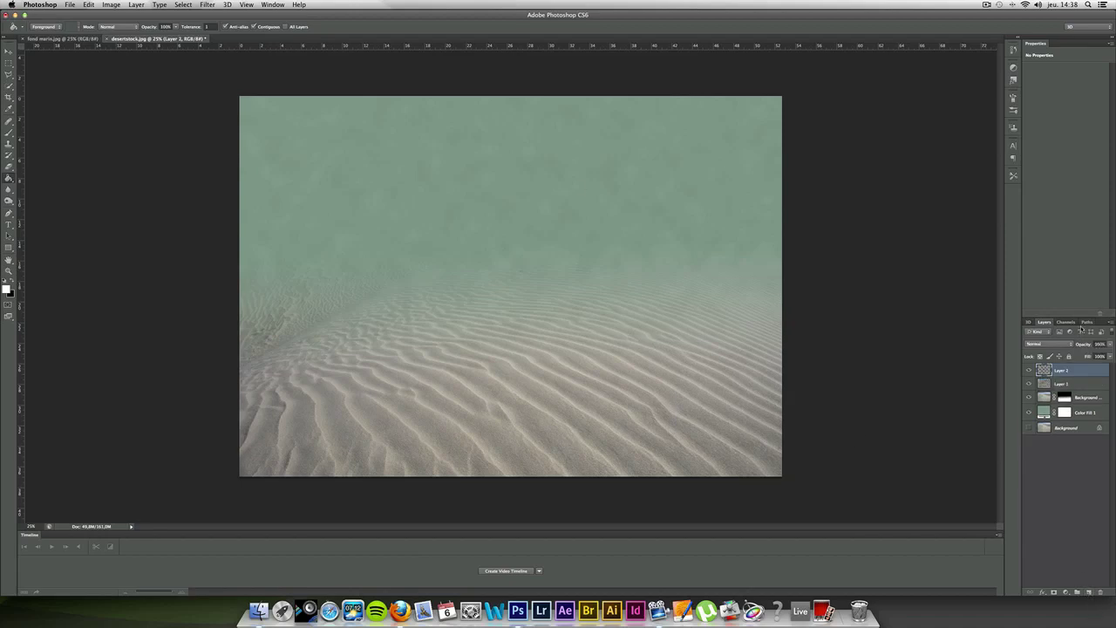
left_click(1066, 591)
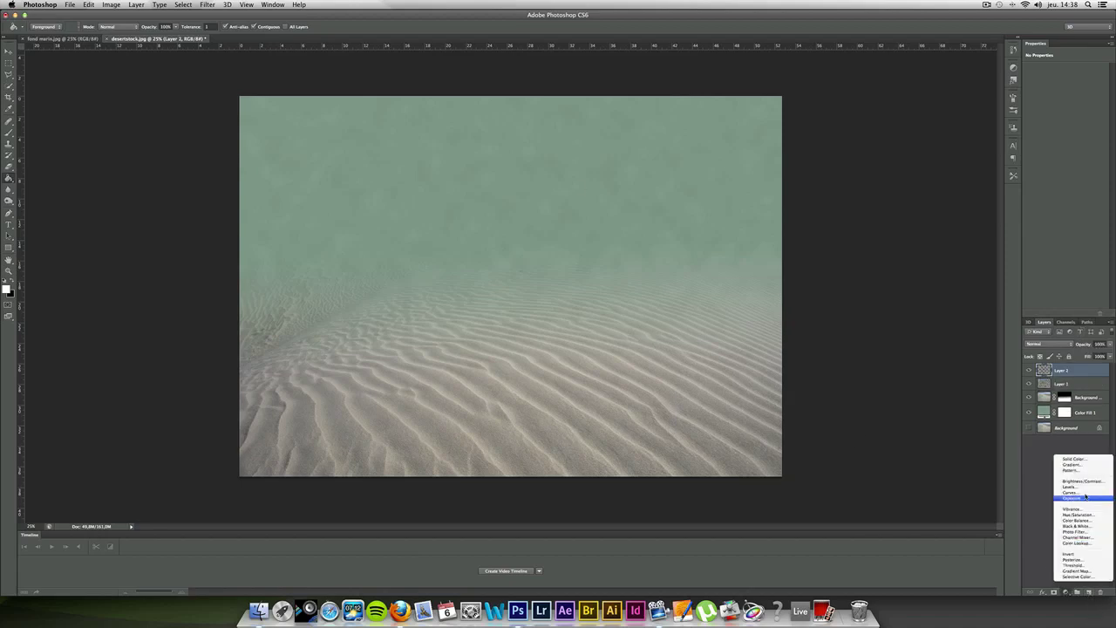
- Add a teal Solid Color fill layer, Color Fill 2
left_click(1072, 459)
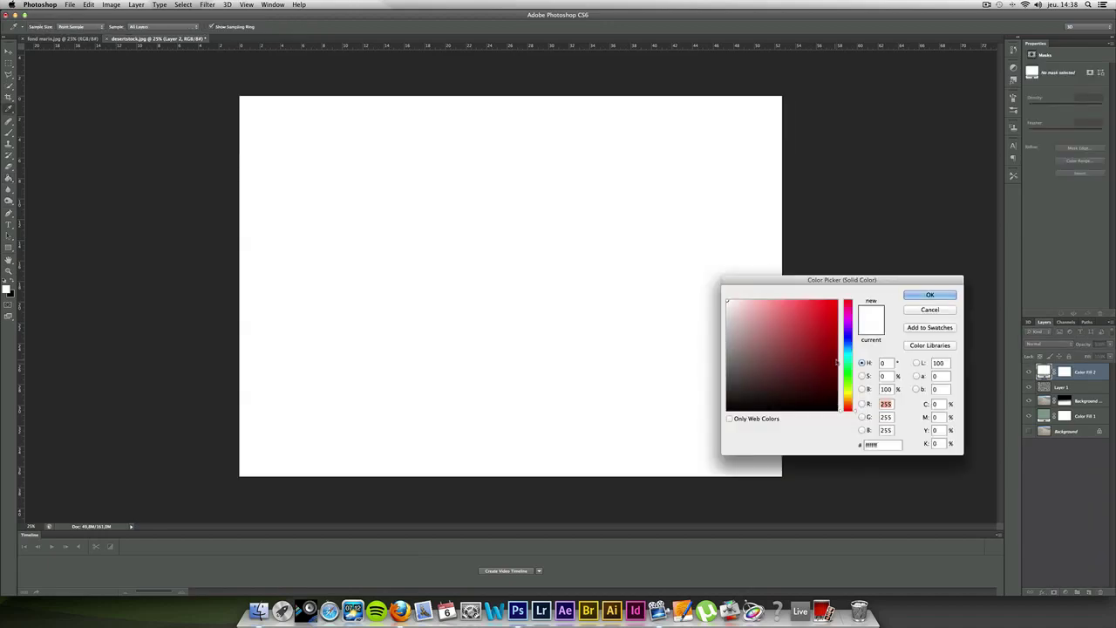
left_click(611, 222)
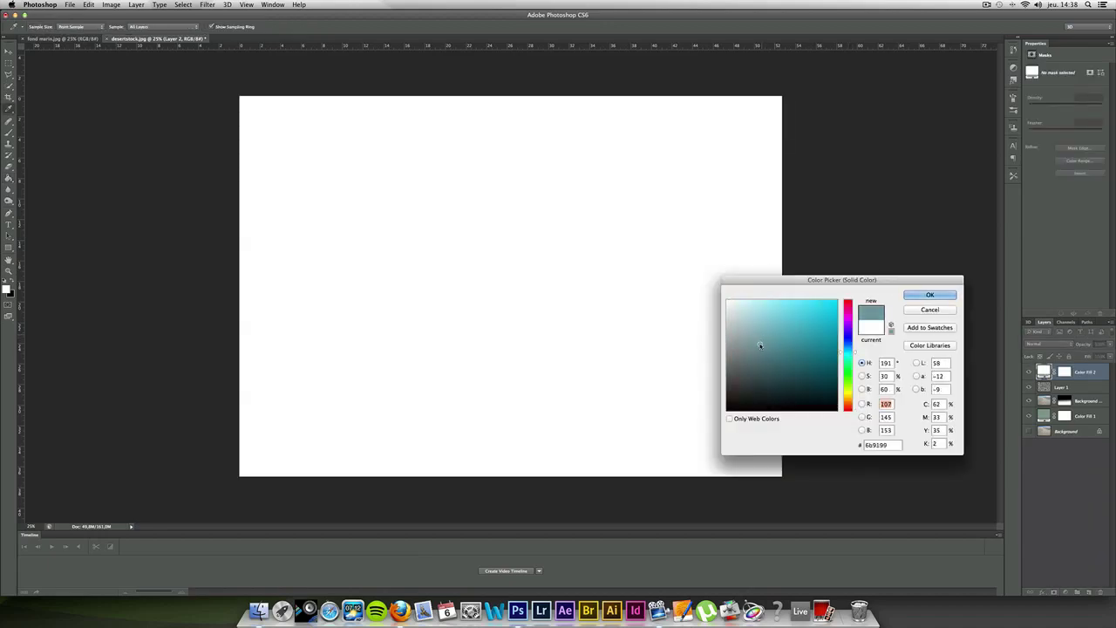
left_click(751, 338)
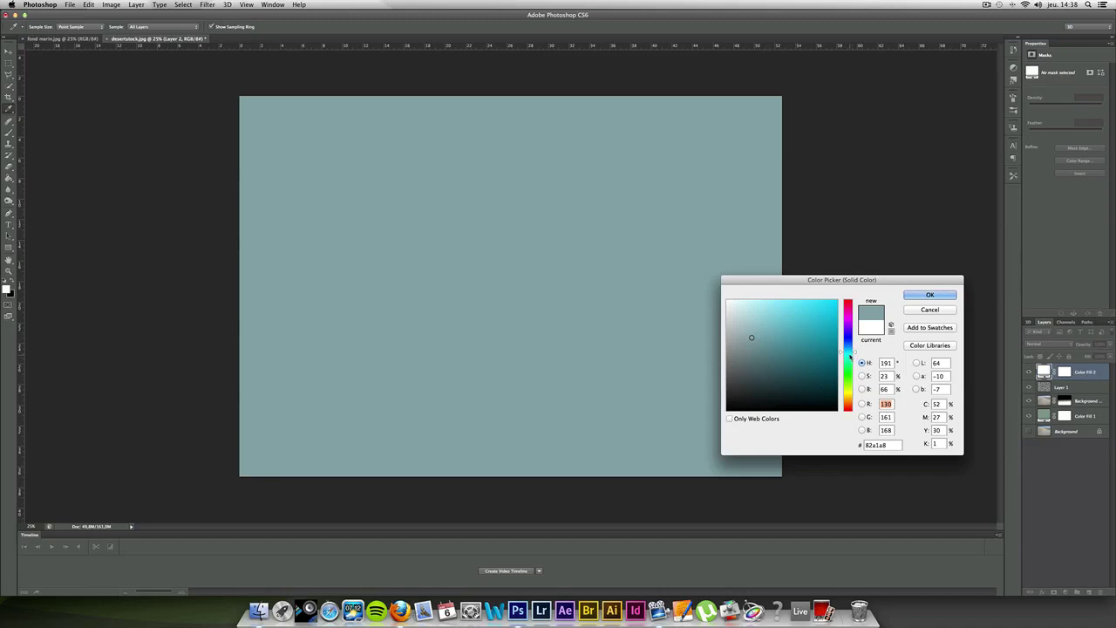
left_click(848, 355)
left_click(755, 342)
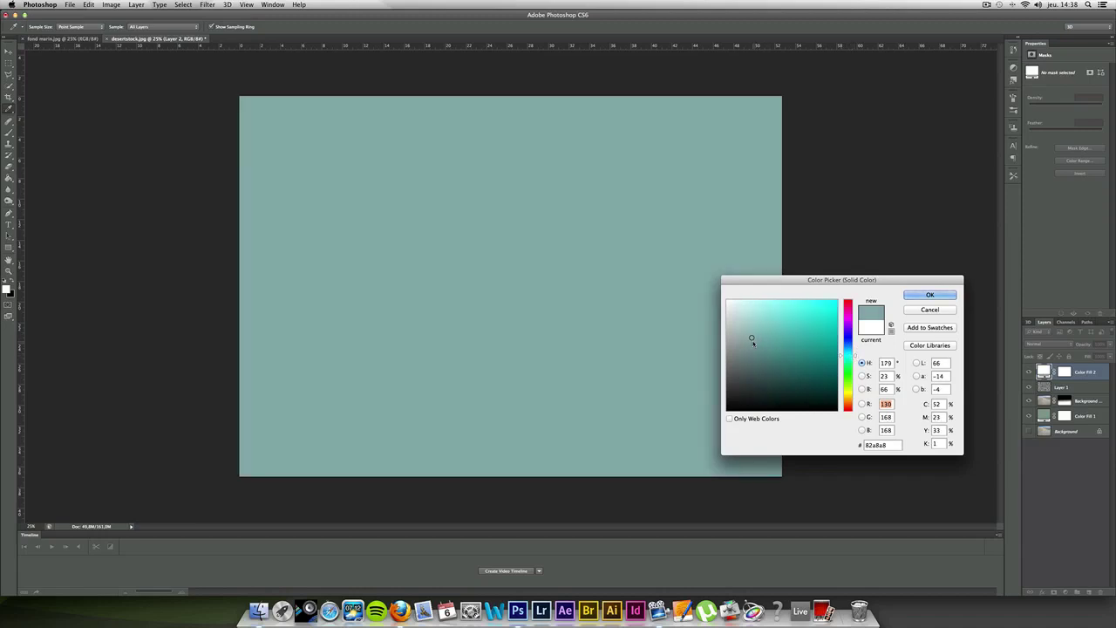
left_click(929, 296)
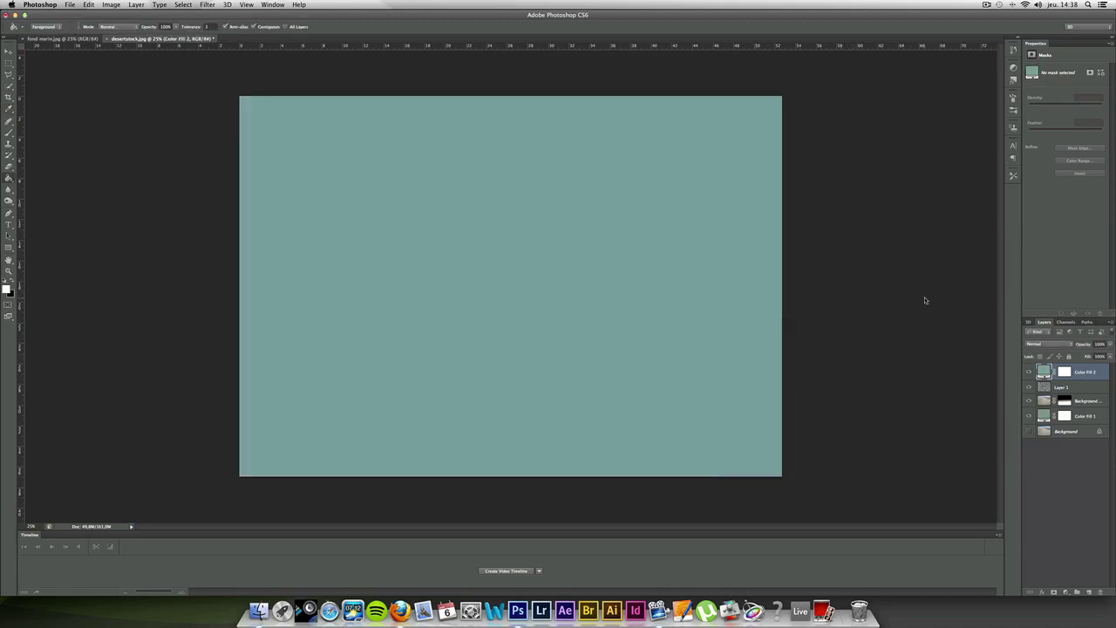
- Set Color Fill 2's blend mode to Overlay after briefly testing Multiply
left_click(1040, 345)
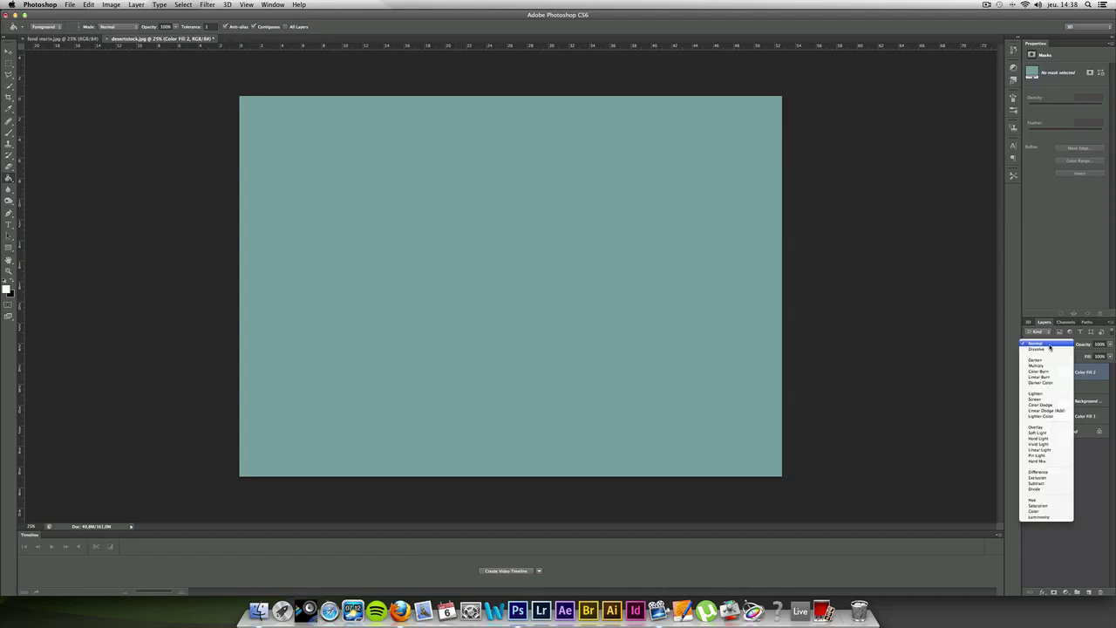
left_click(1044, 427)
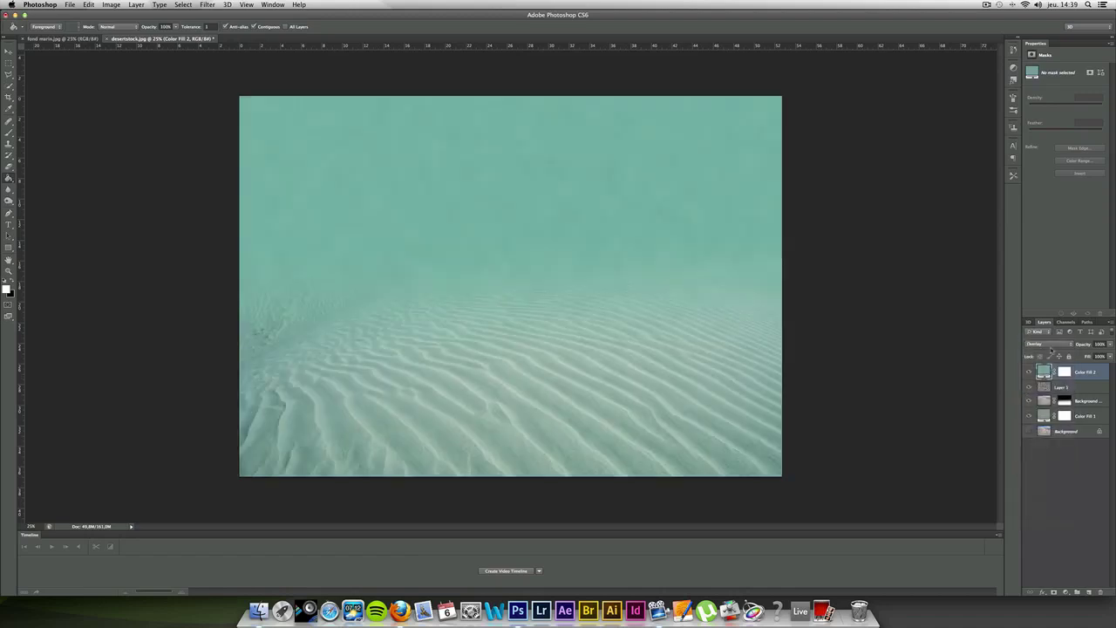
left_click(1050, 345)
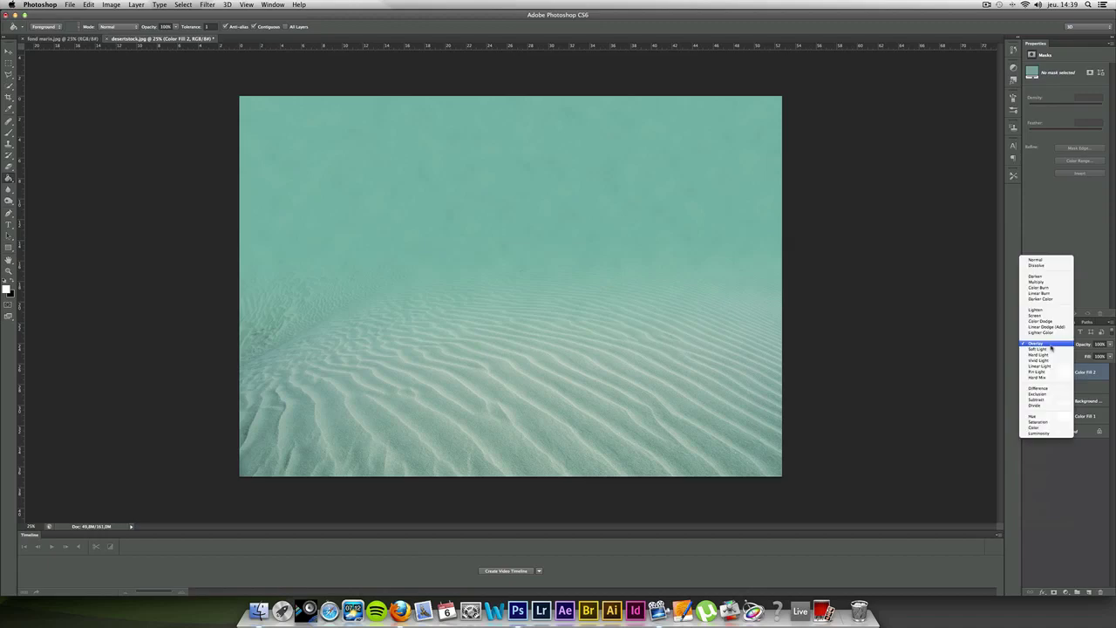
left_click(1046, 282)
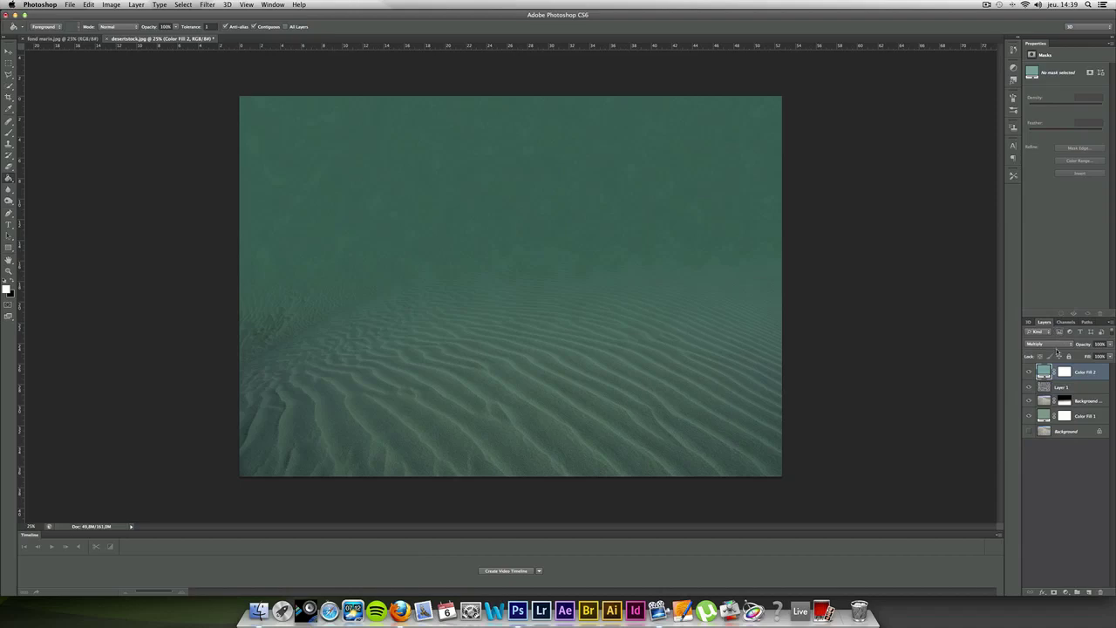
left_click(1051, 345)
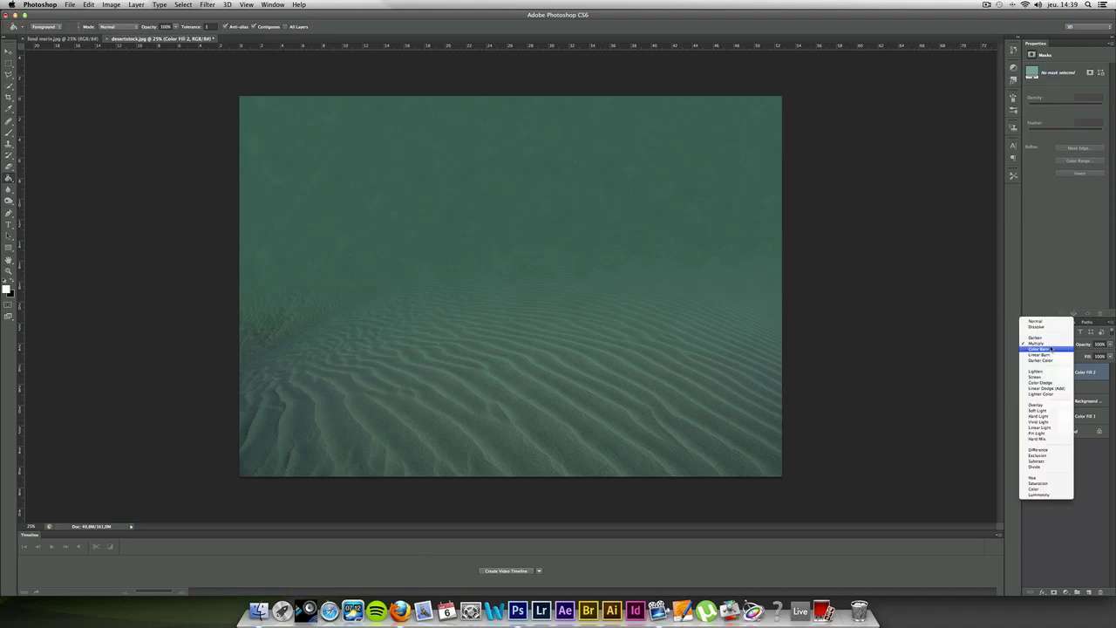
left_click(1046, 406)
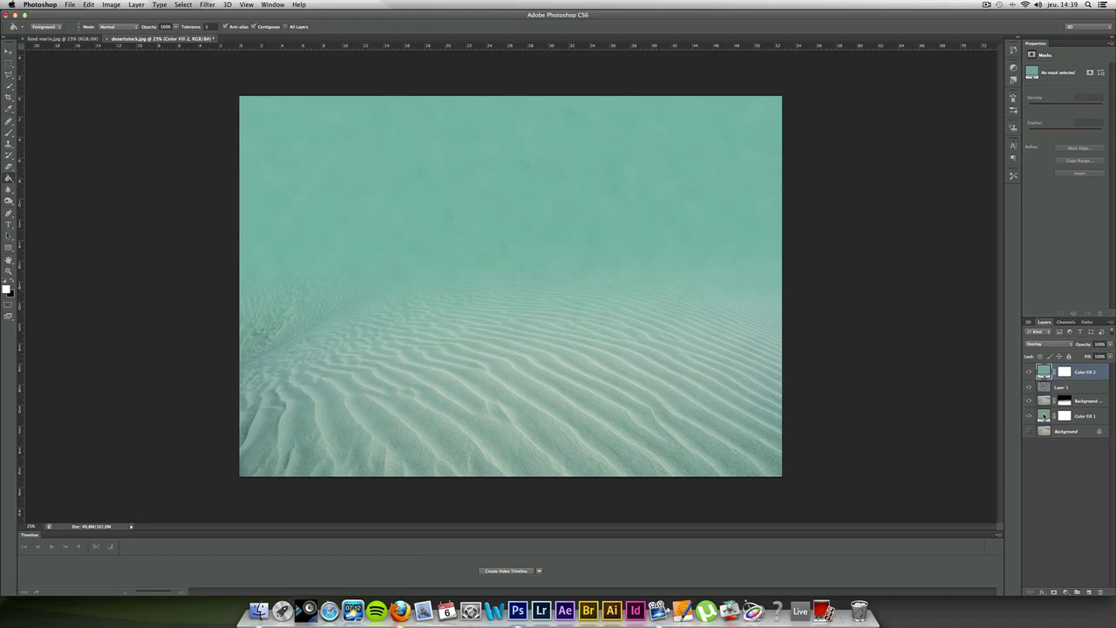
left_click(1043, 416)
- Change Color Fill 1's colour to pale turquoise #75a59f
left_click(1044, 373)
double_click(1044, 417)
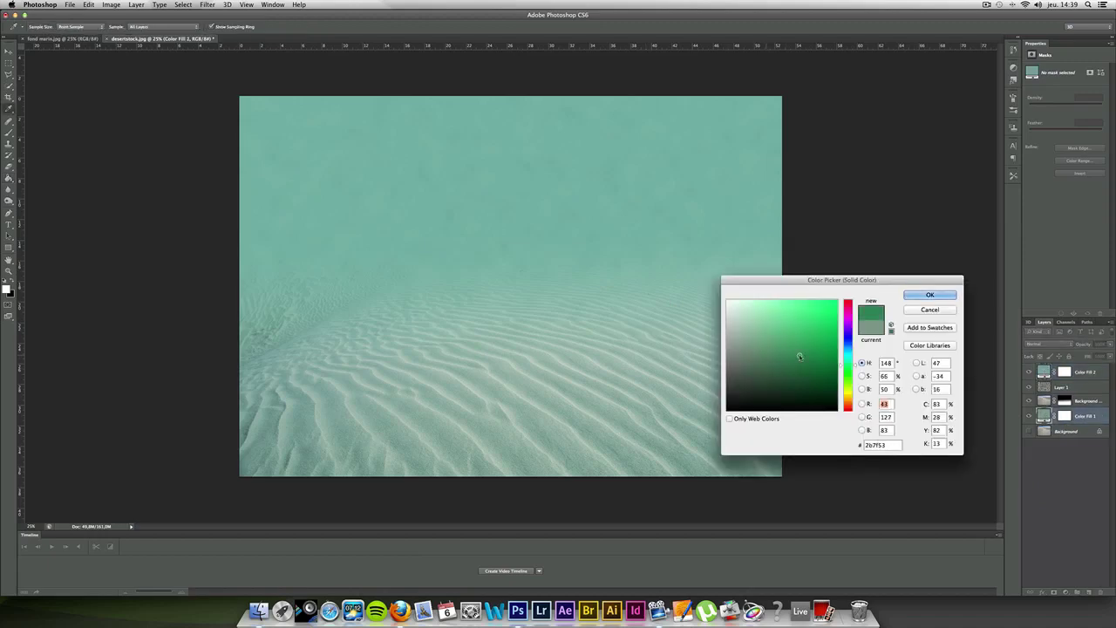
left_click_drag(801, 357, 762, 340)
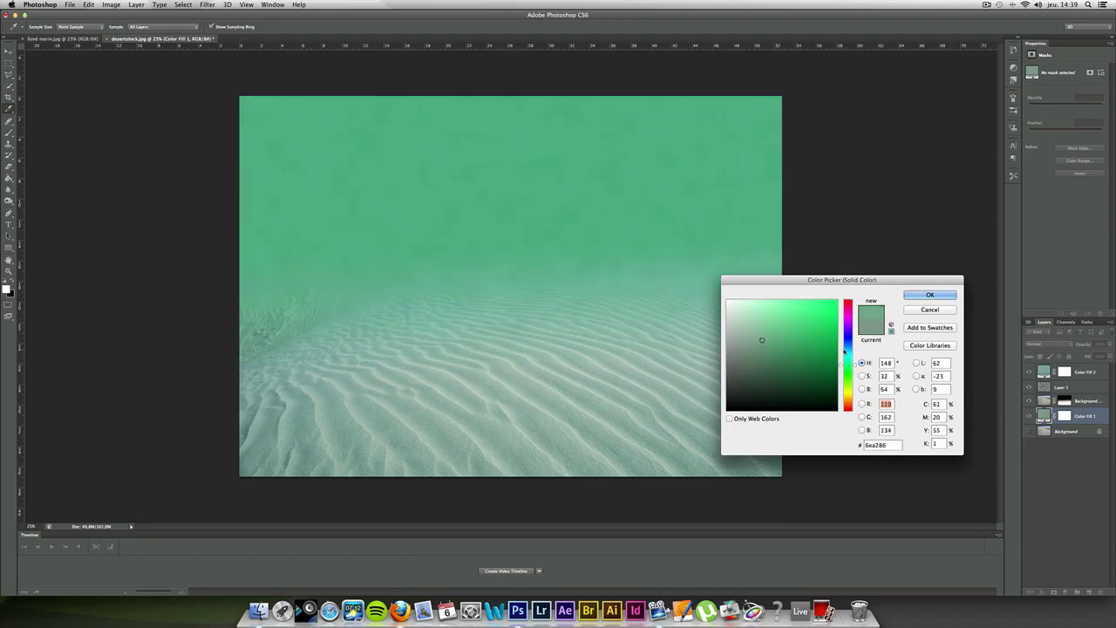
left_click(847, 358)
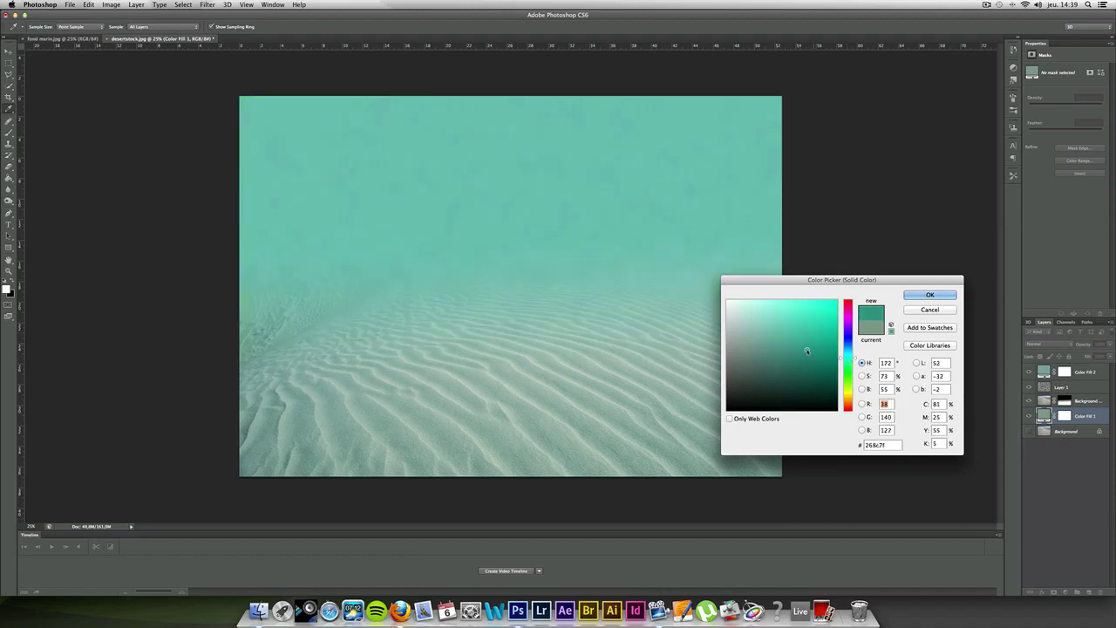
left_click(806, 349)
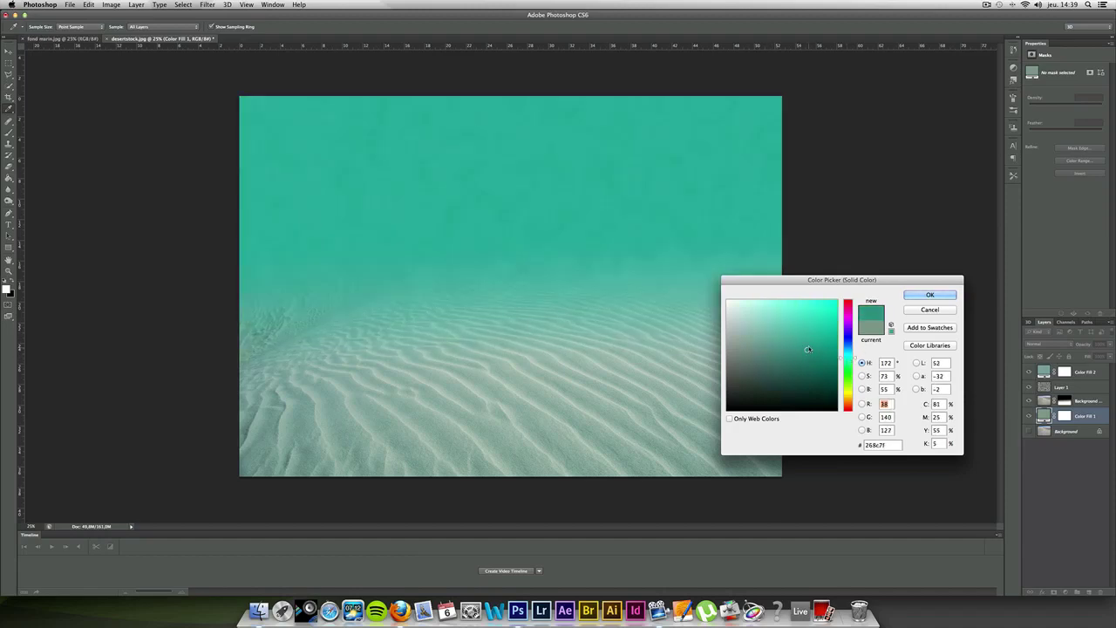
left_click(758, 340)
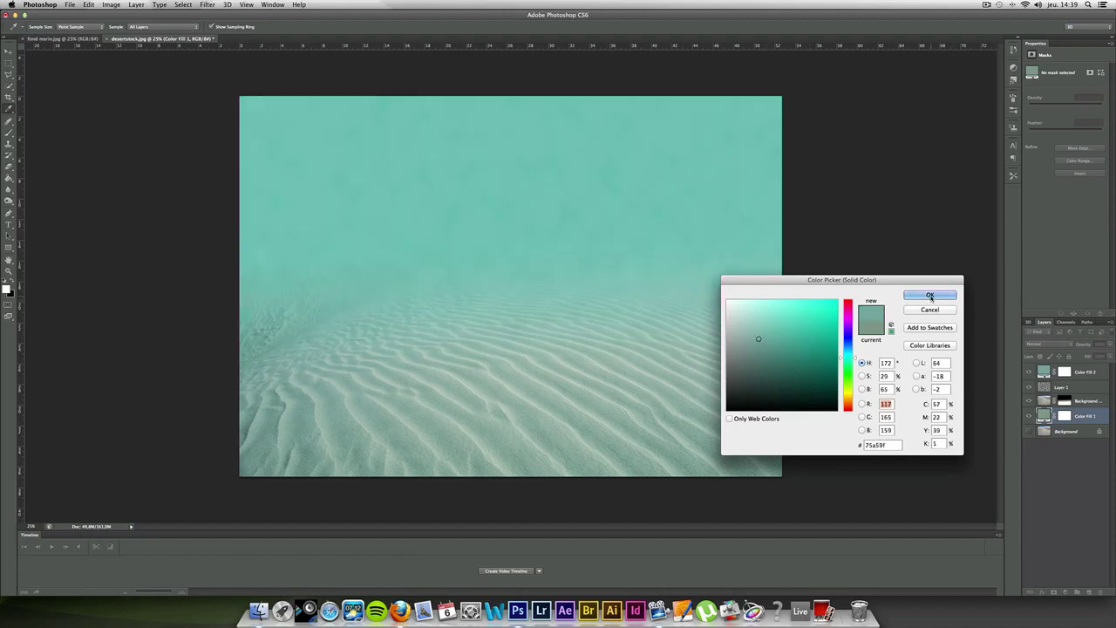
left_click(929, 295)
left_click(1080, 375)
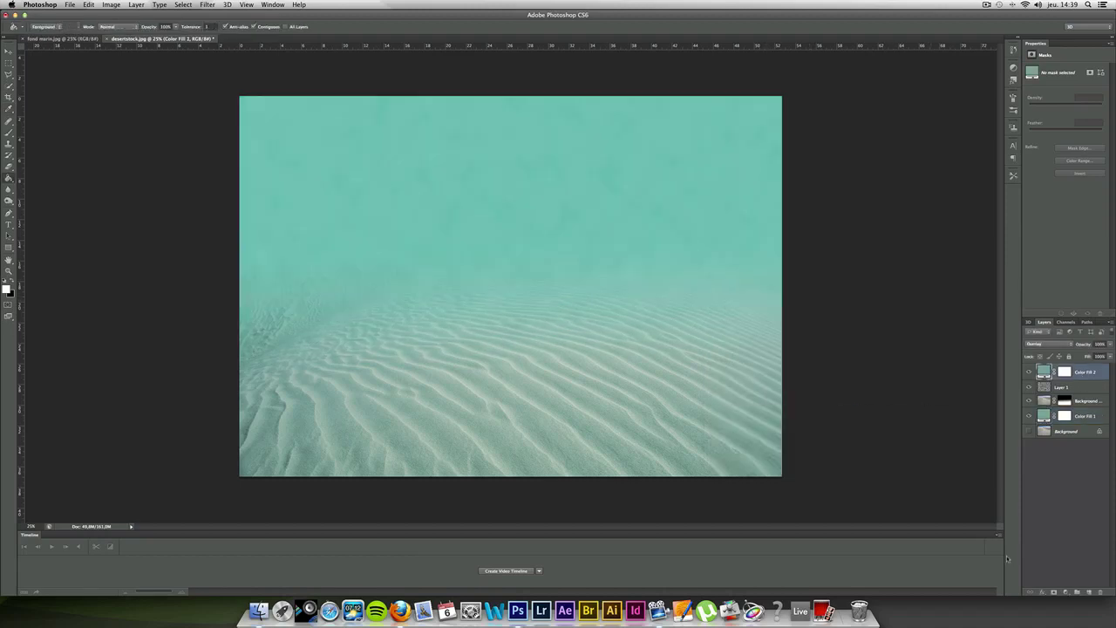
- Add a white smart-object Layer 2 lit by an upper-right Lighting Effects spotlight
left_click(1088, 592)
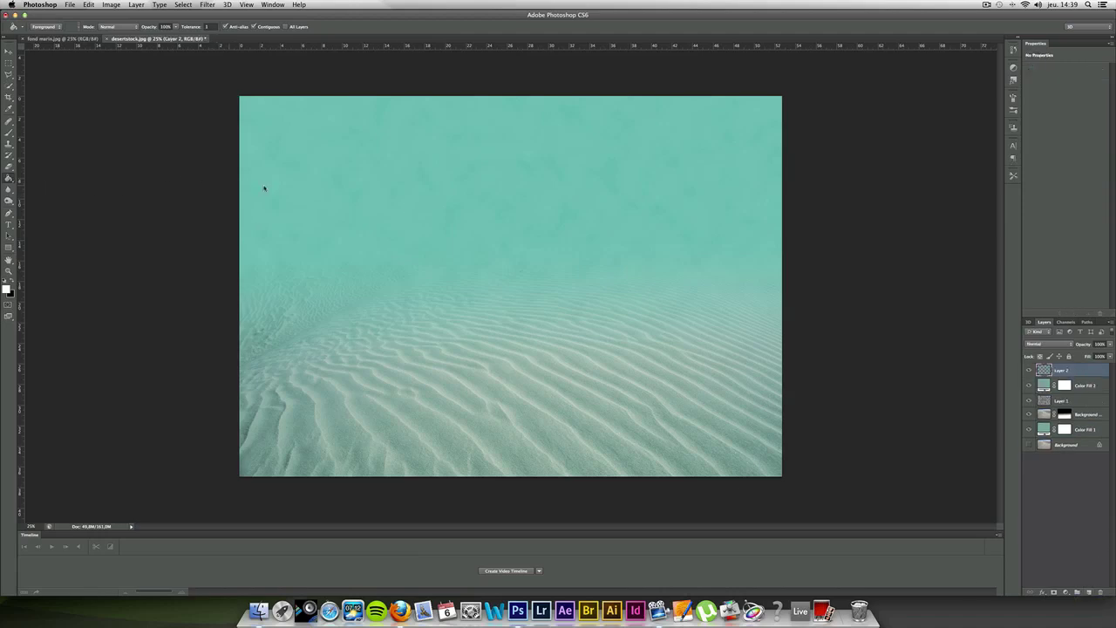
key("alt+BackSpace")
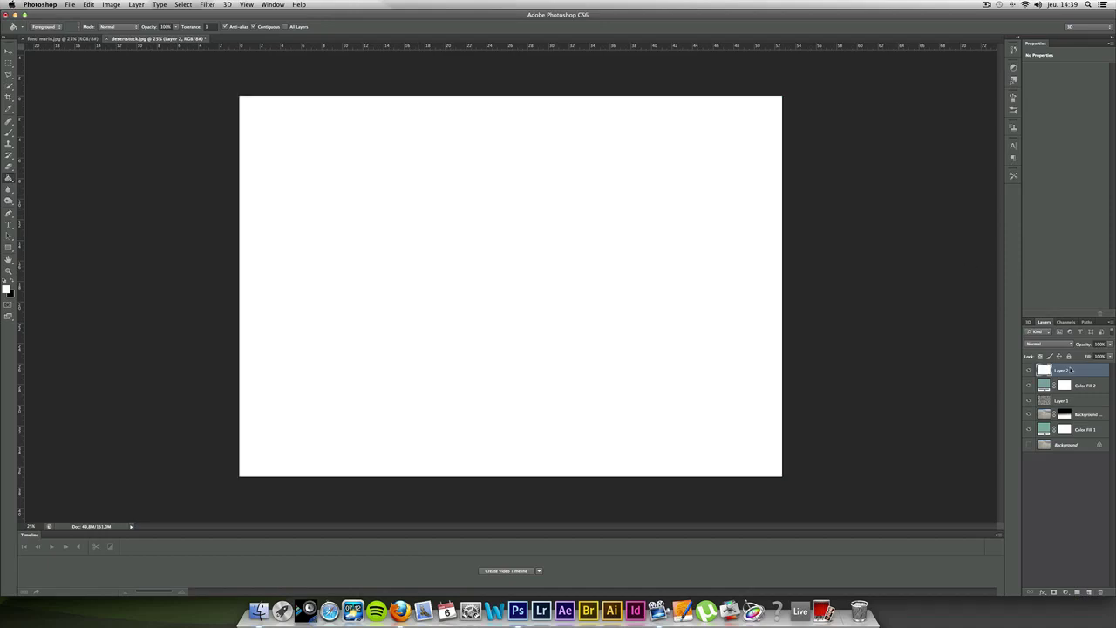
right_click(1071, 370)
left_click(989, 345)
left_click(206, 5)
mouse_move(213, 122)
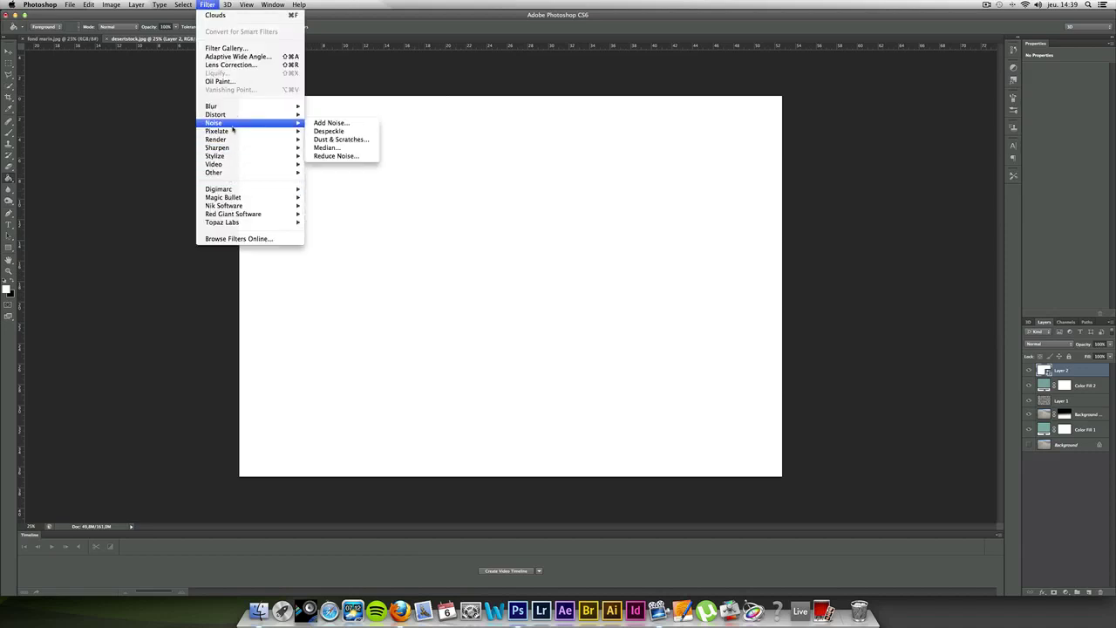
left_click(321, 174)
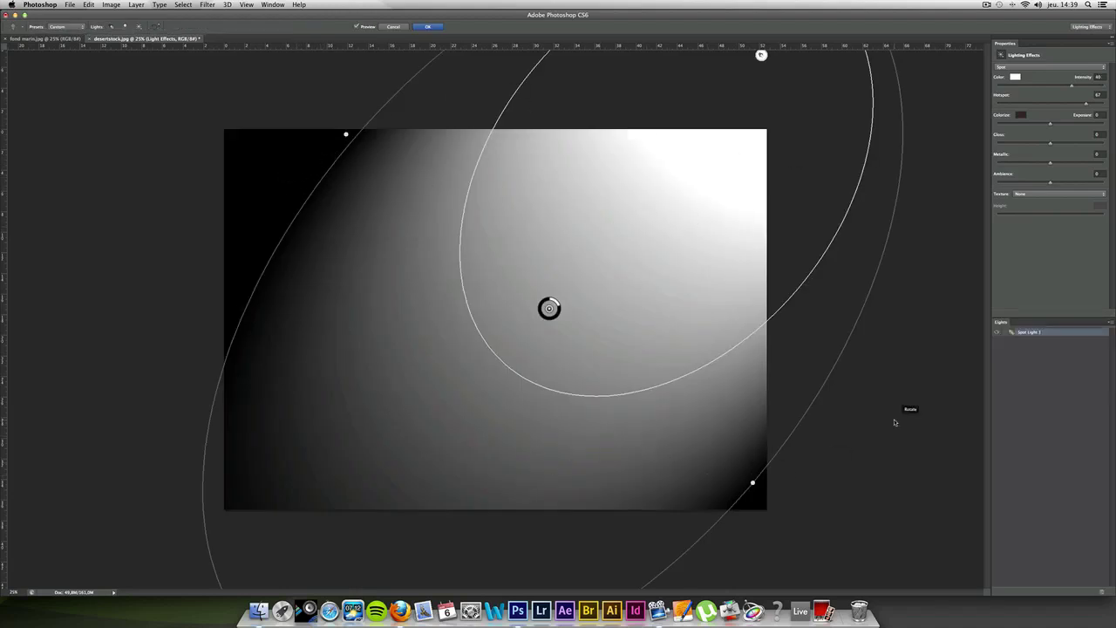
left_click(426, 27)
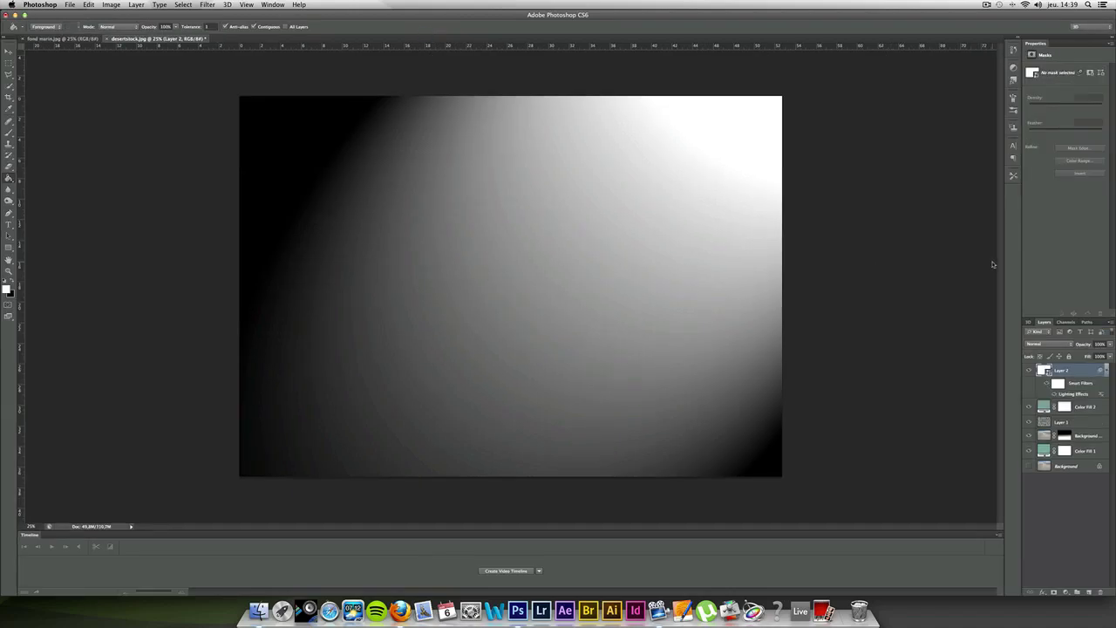
- Set Layer 2's blend mode to Multiply to darken the edges around the glow
left_click(1056, 345)
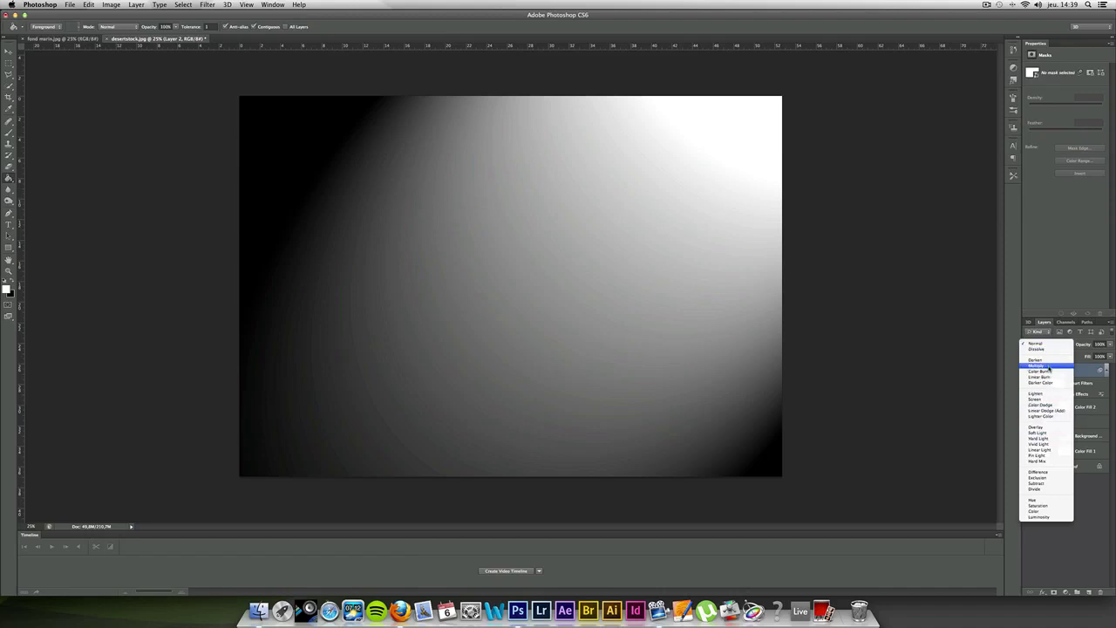
left_click(1049, 368)
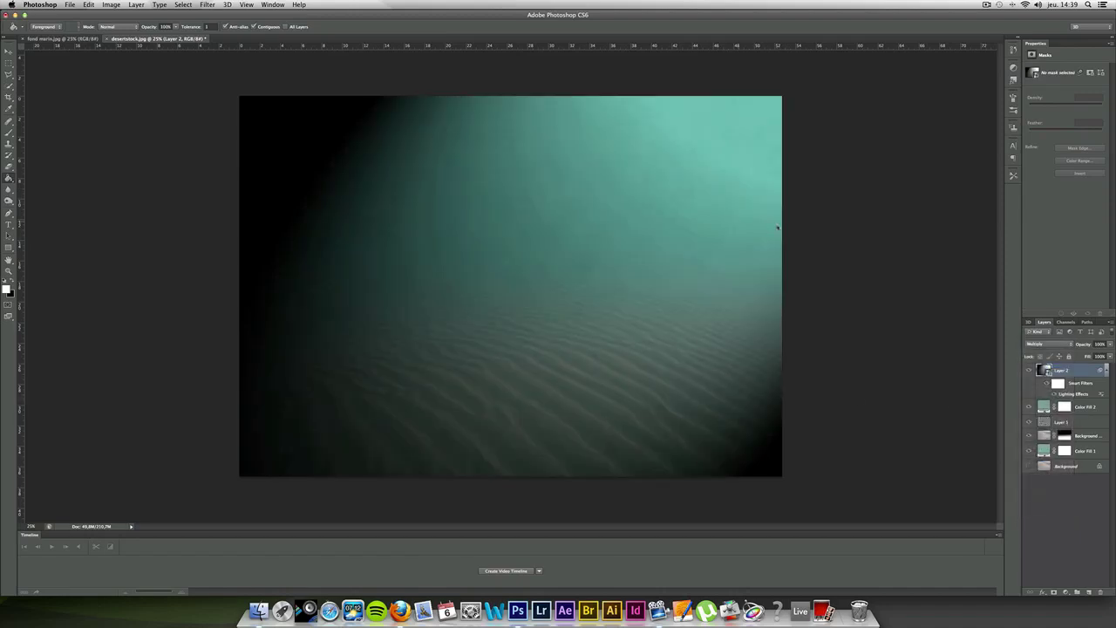